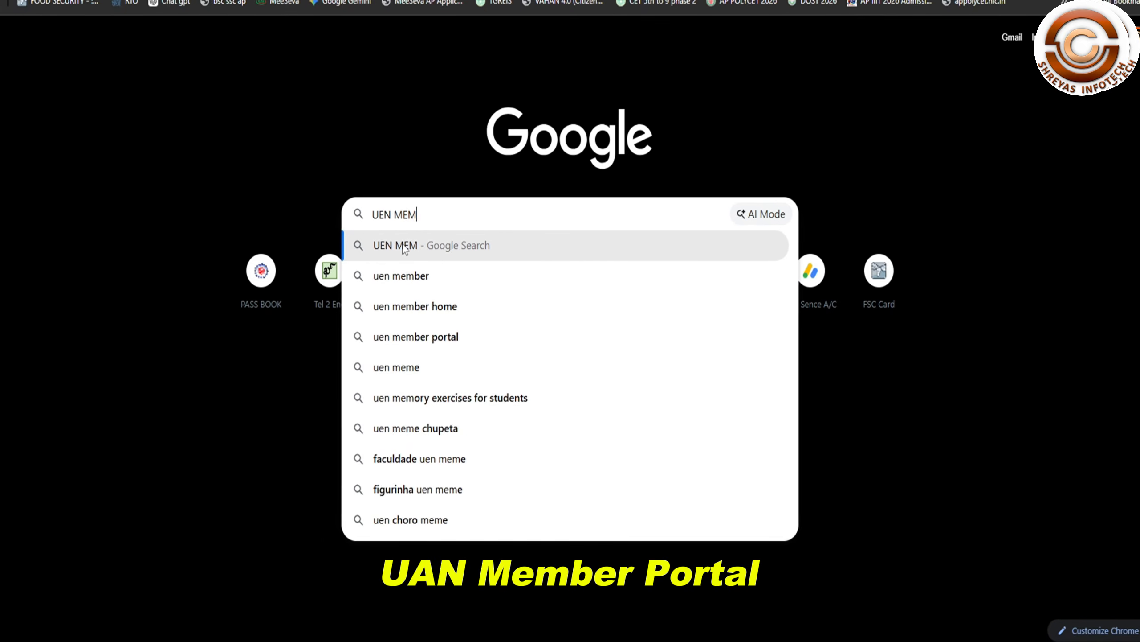
# Step: Search Google for 'UEN MEMBER PORTAL'
pyautogui.press('Return')
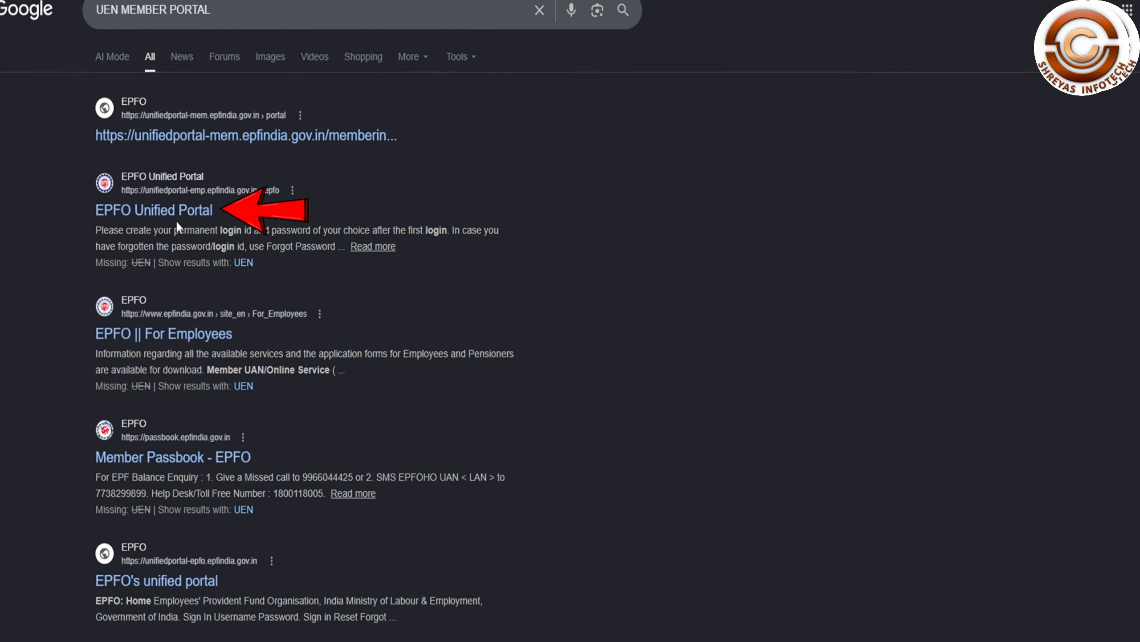
# Step: Open the EPFO Unified Portal result, attempt the UAN sign-in, then go to Forgot Password
pyautogui.click(198, 221)
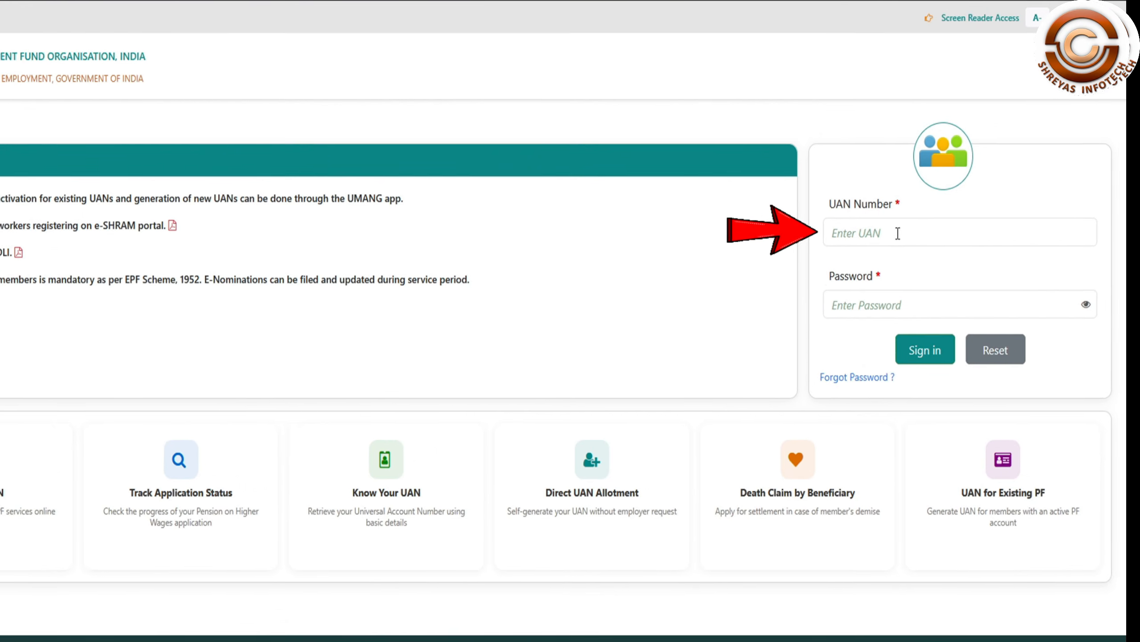
pyautogui.click(901, 231)
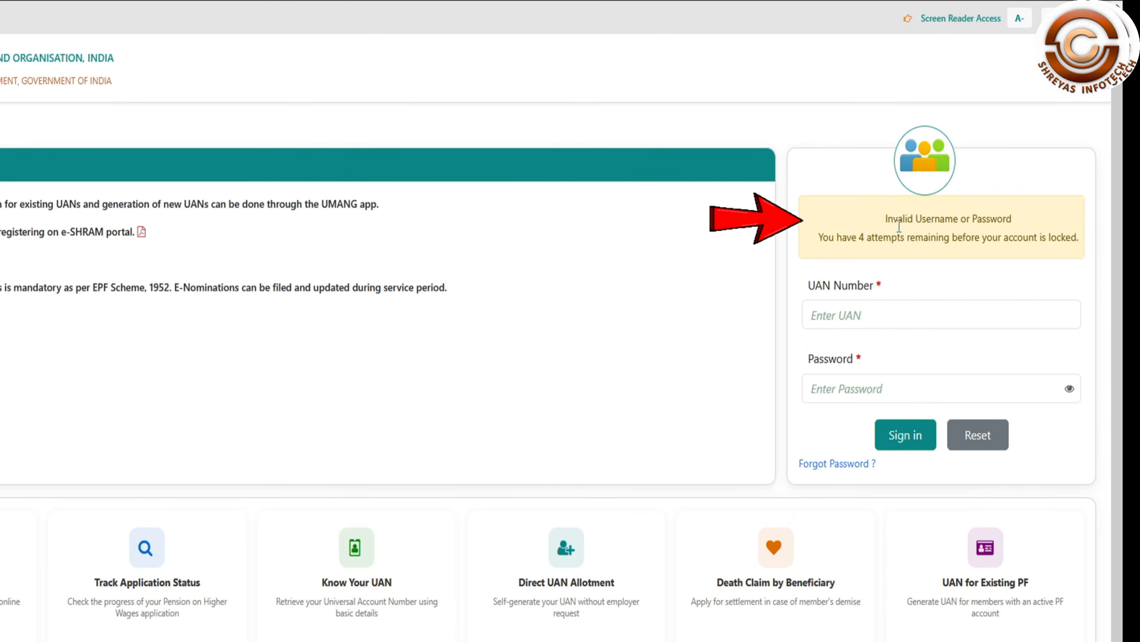
pyautogui.click(833, 465)
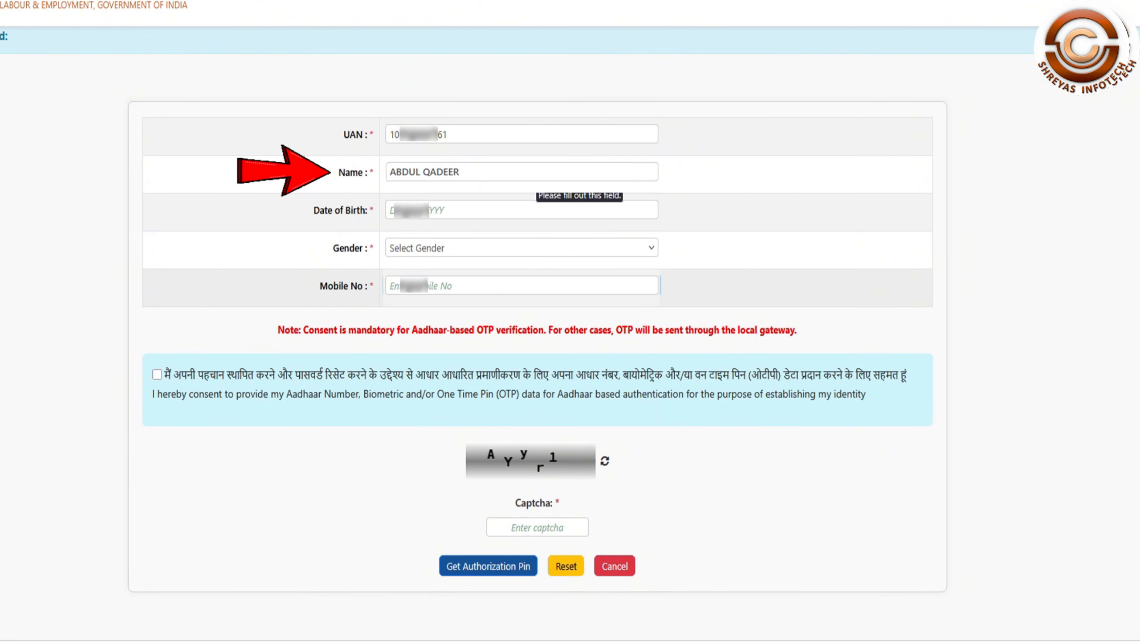
# Step: Fill in the date of birth, gender Male, mobile number, Aadhaar OTP consent and the captcha
pyautogui.click(529, 210)
pyautogui.write('1')
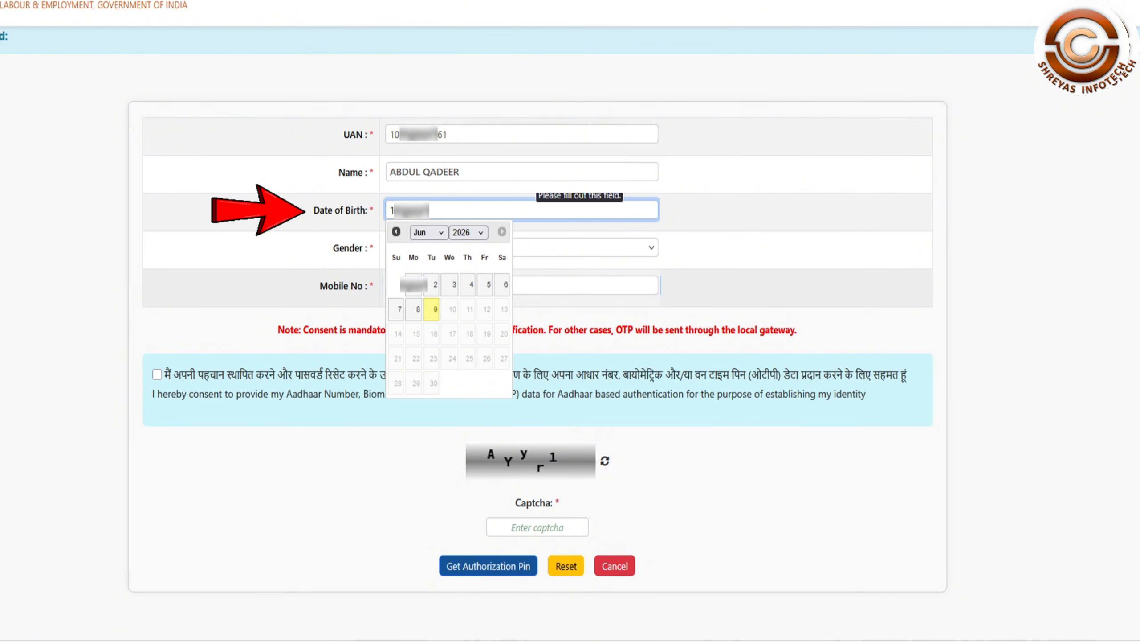
pyautogui.write('94')
pyautogui.press('Tab')
pyautogui.click(652, 250)
pyautogui.click(607, 291)
pyautogui.click(440, 284)
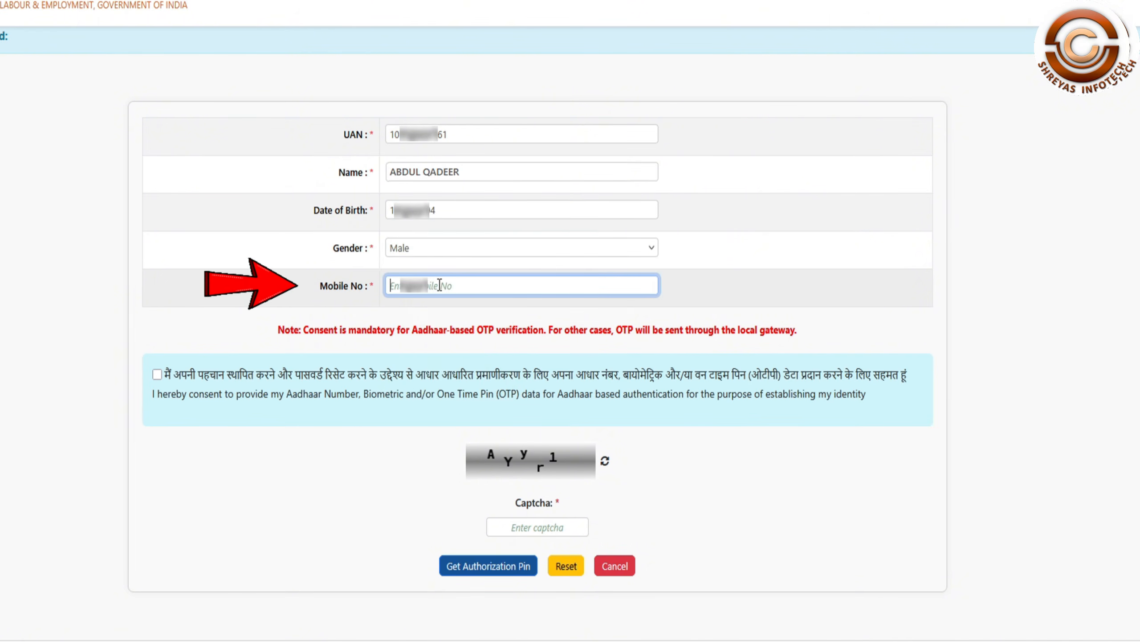
pyautogui.write('97')
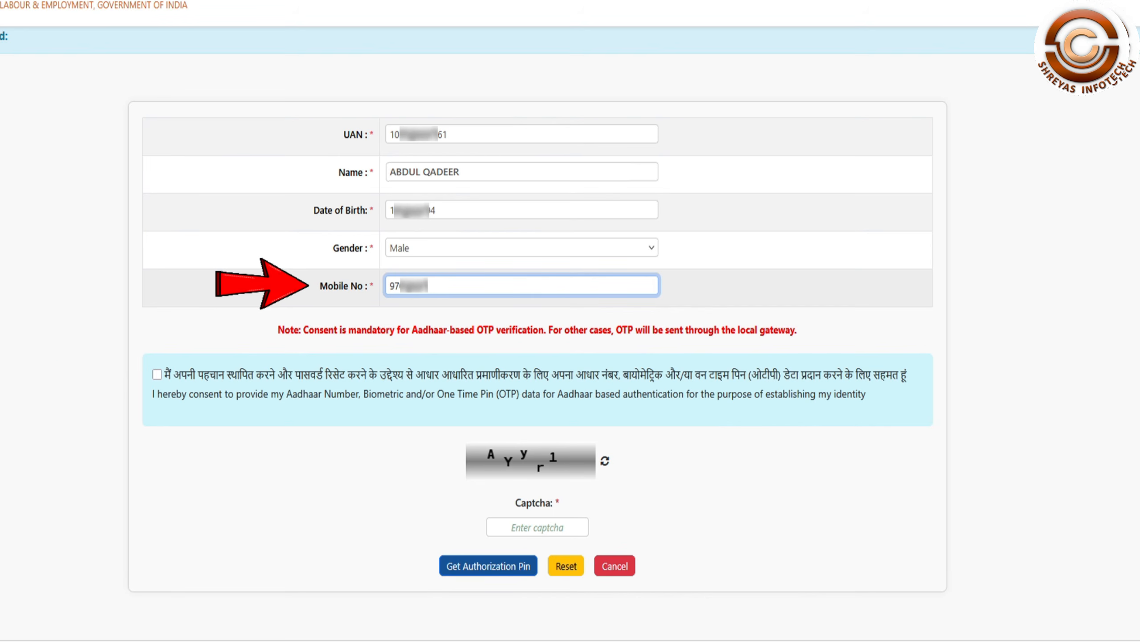
pyautogui.write('63')
pyautogui.click(157, 374)
pyautogui.click(535, 525)
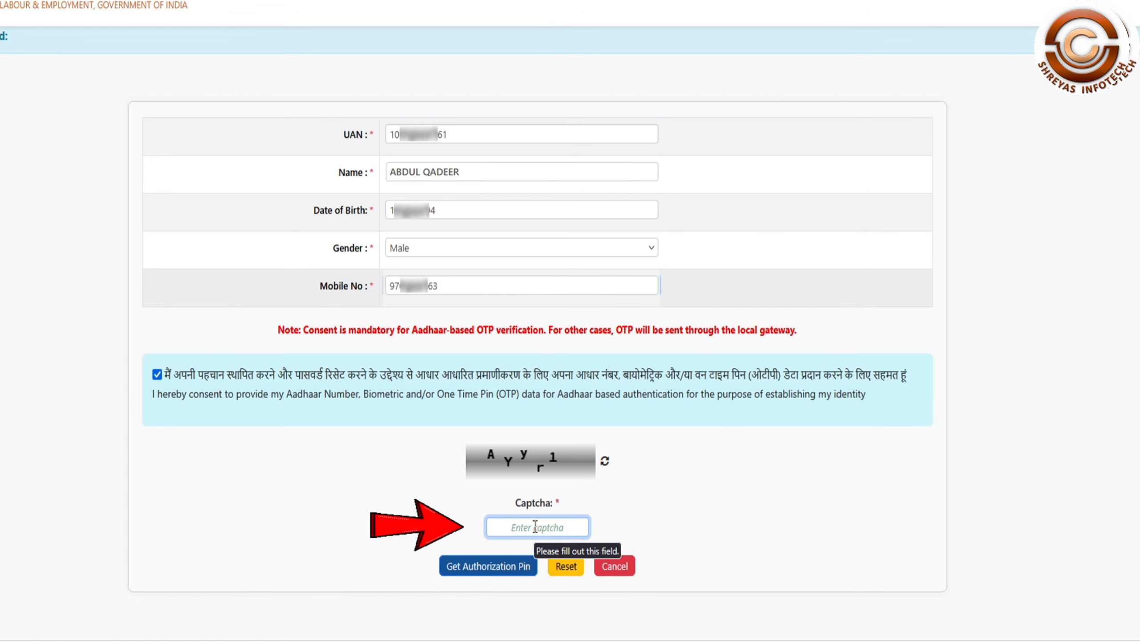
pyautogui.write('AYyr1')
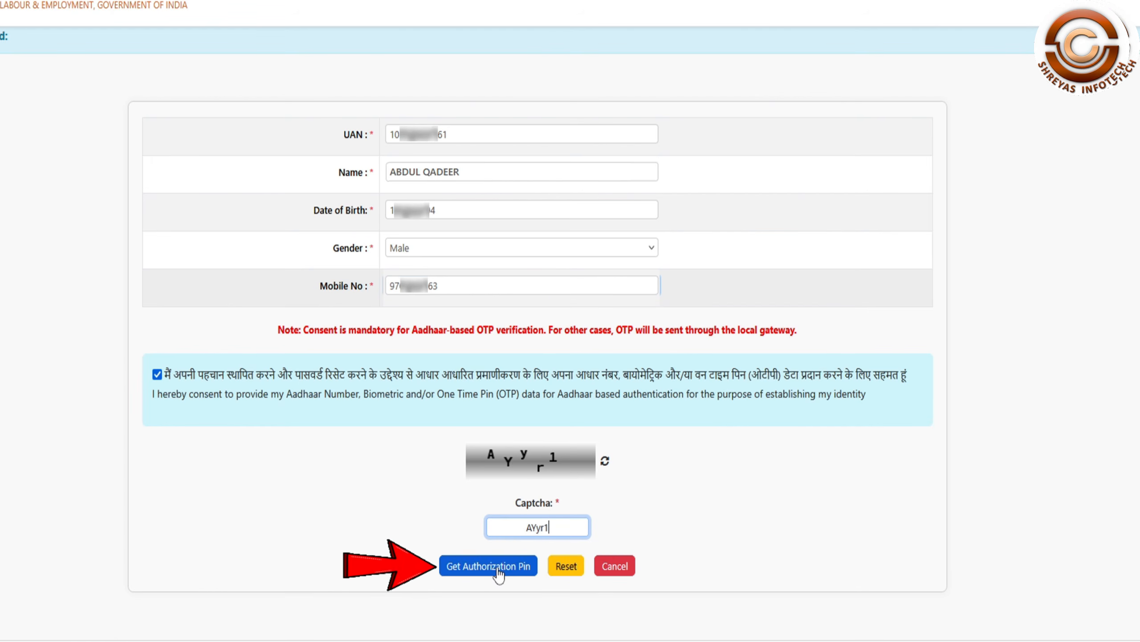
# Step: Request the authorization pin, enter the OTP and the new password twice, and verify
pyautogui.click(498, 567)
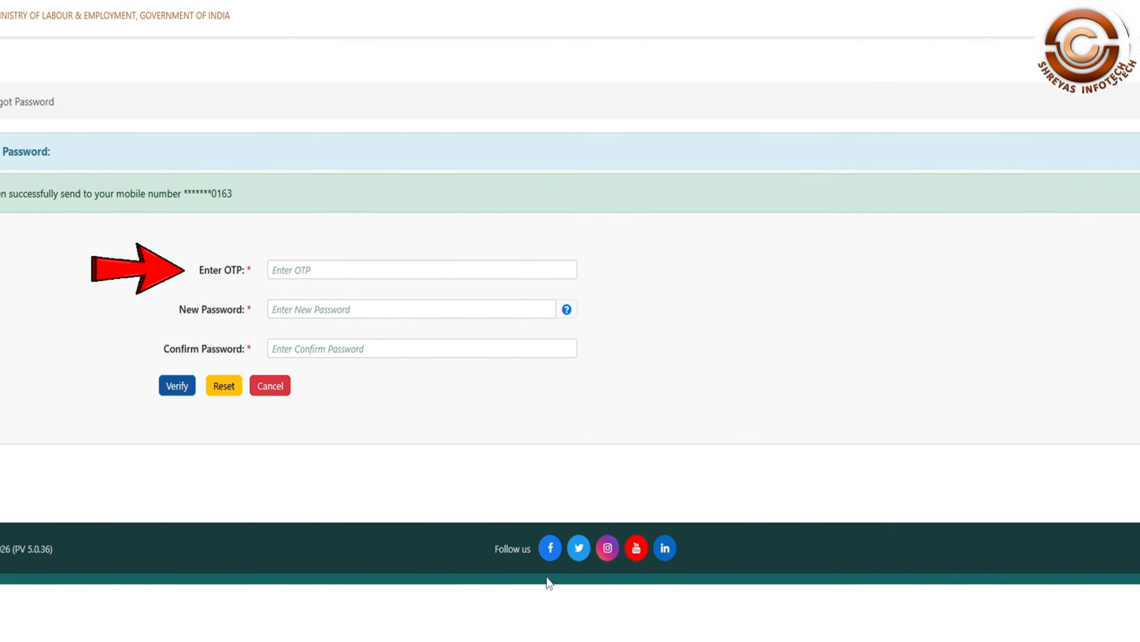
pyautogui.write('123456')
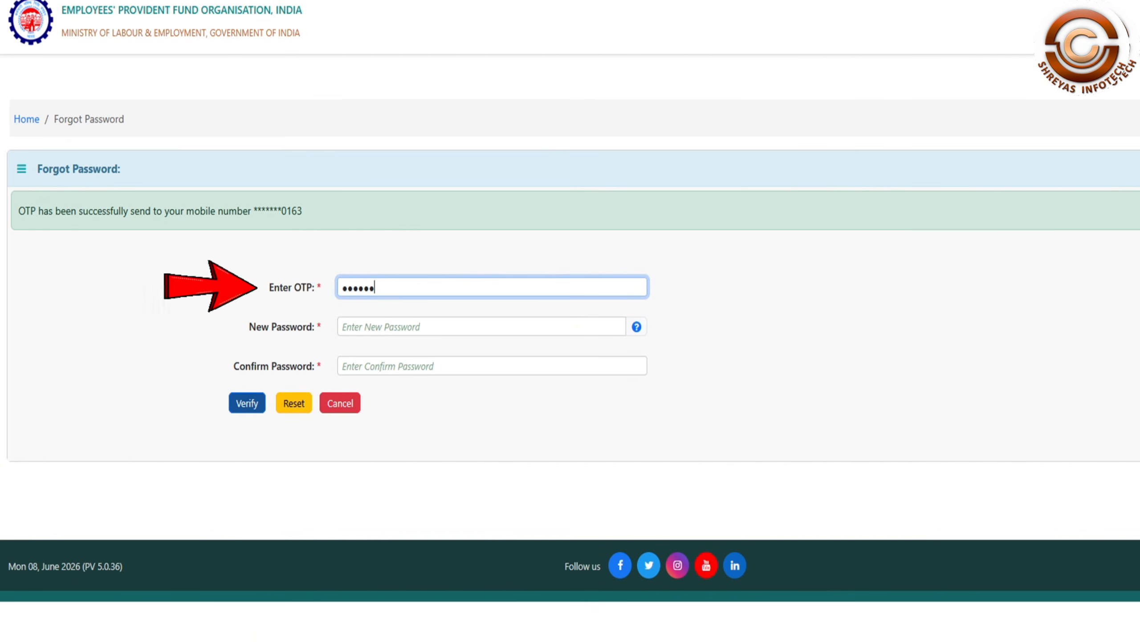
pyautogui.click(480, 326)
pyautogui.write('abc')
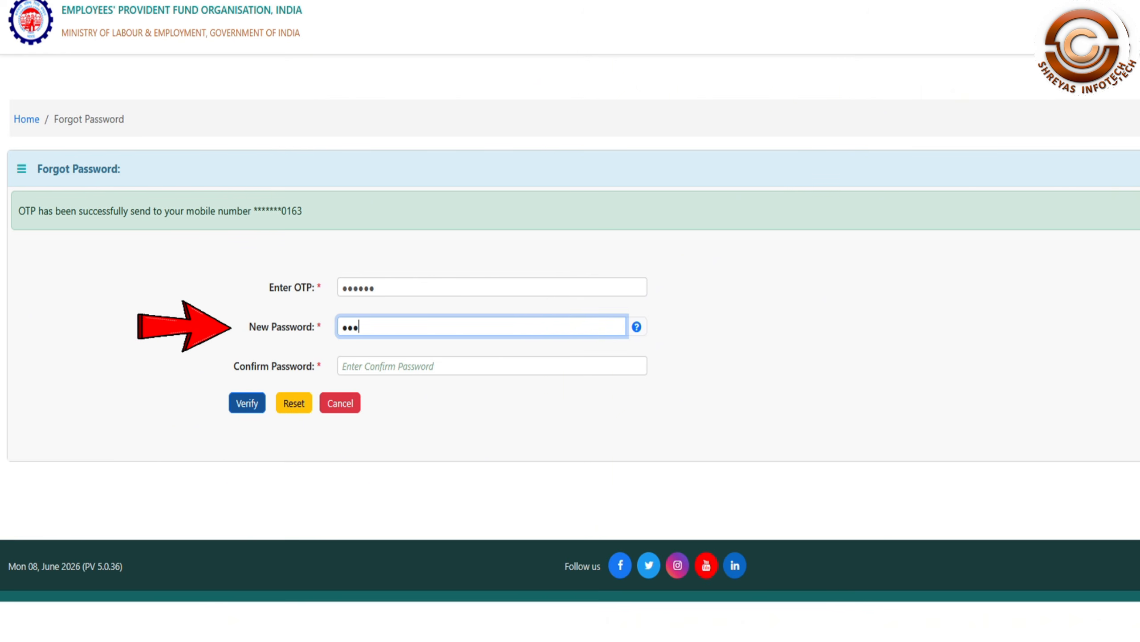
pyautogui.write('de')
pyautogui.click(492, 366)
pyautogui.write('abcde')
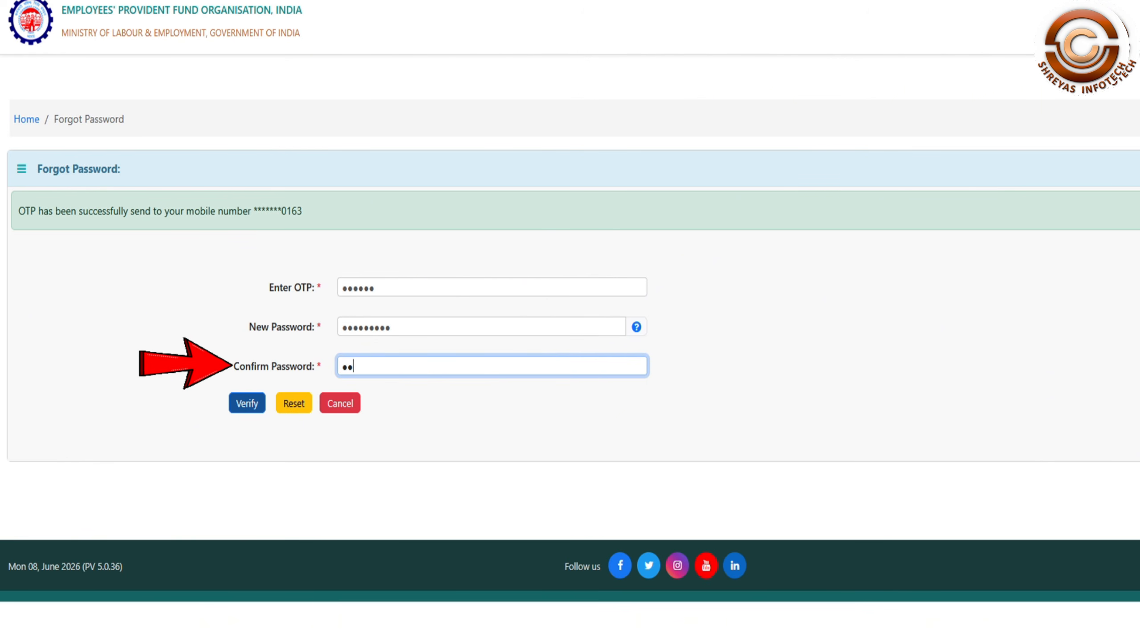
pyautogui.write('fghi')
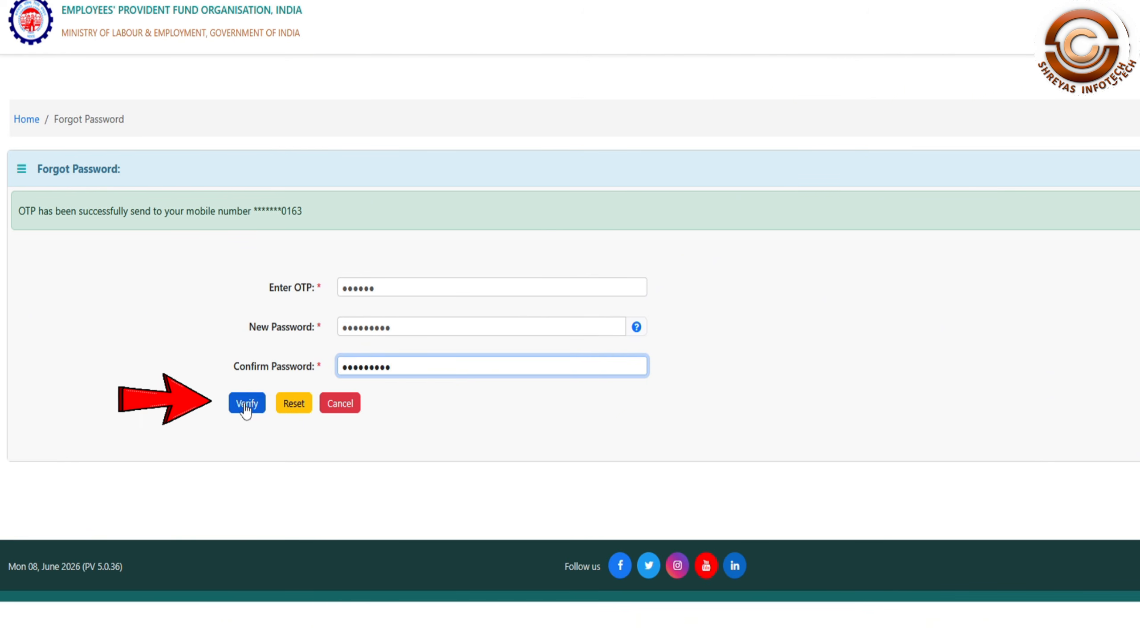
pyautogui.click(246, 410)
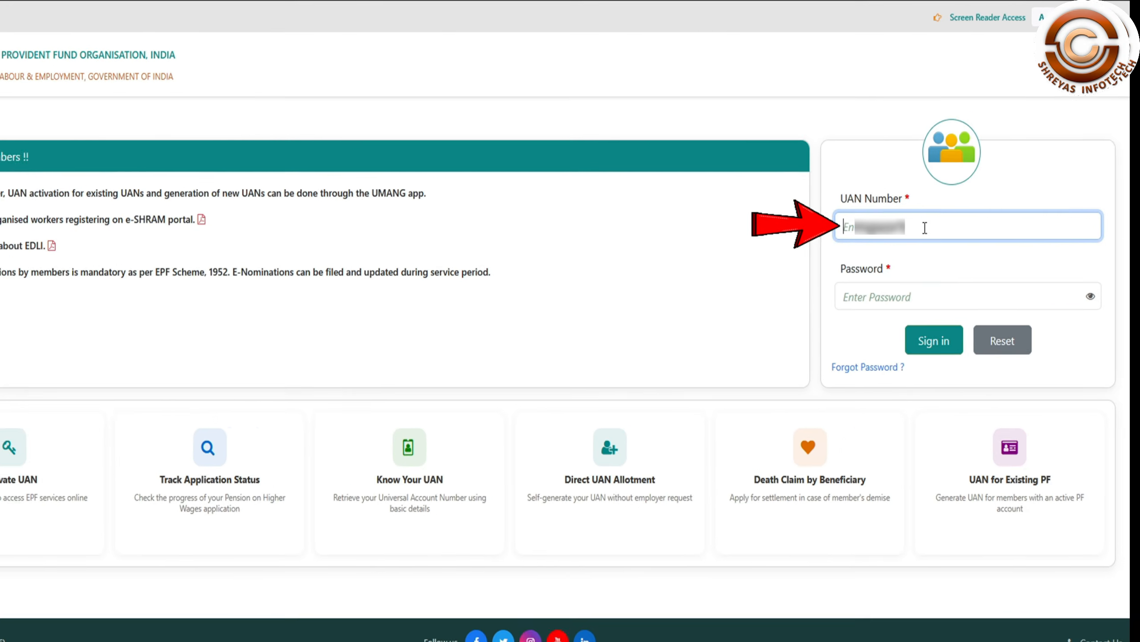
# Step: Sign in with the UAN and new password, then submit the login OTP
pyautogui.click(952, 310)
pyautogui.write('•')
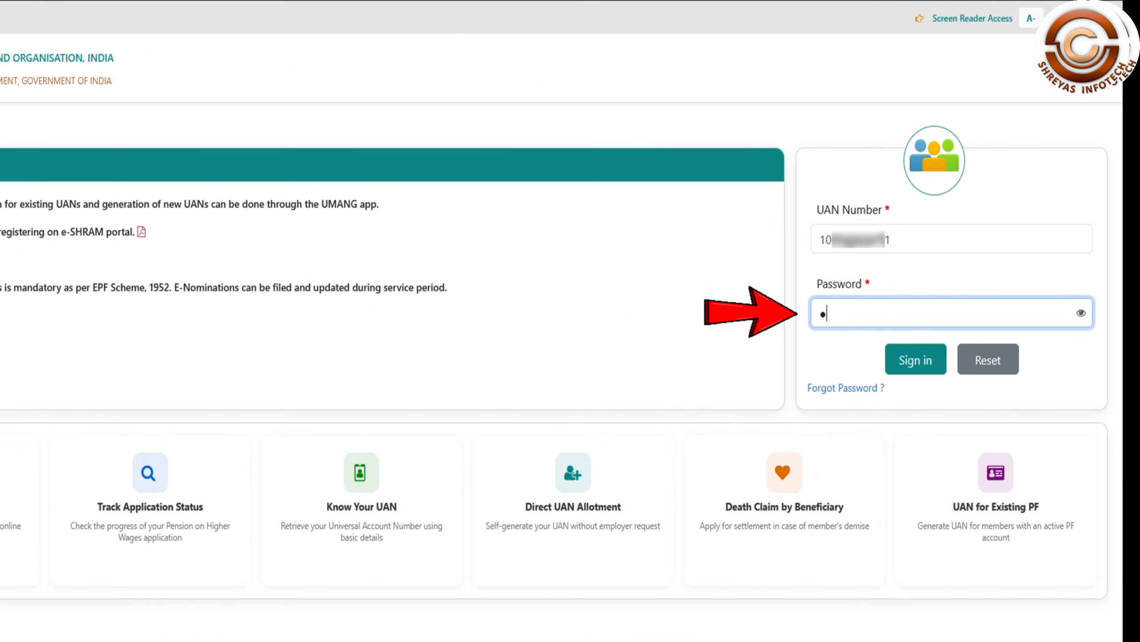
pyautogui.write('•••••••••')
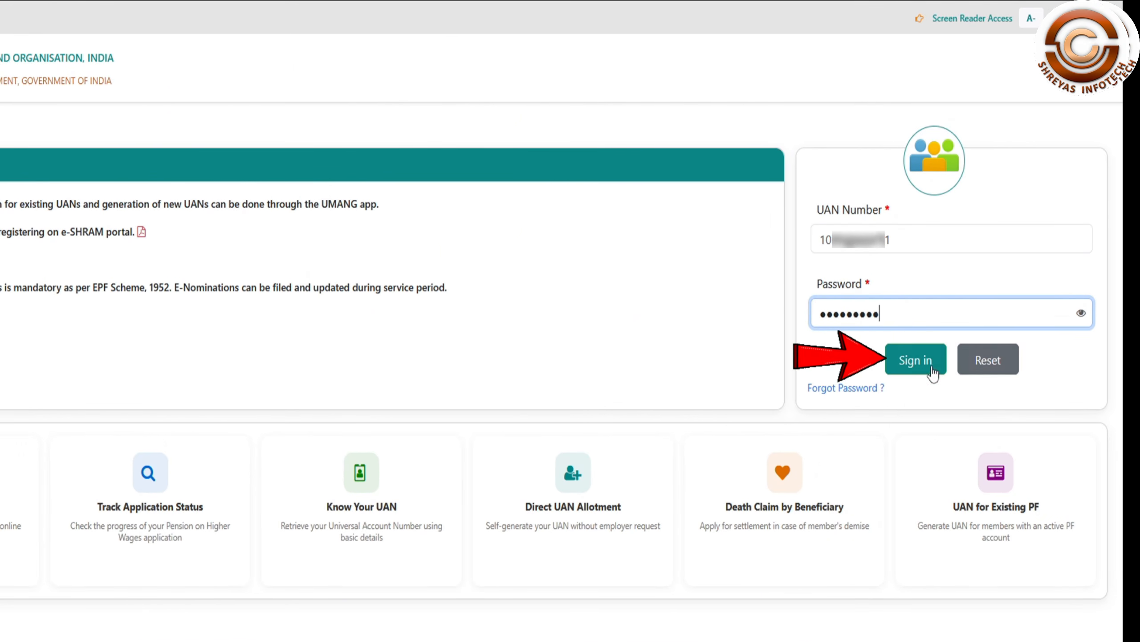
pyautogui.click(925, 364)
pyautogui.write('•••••')
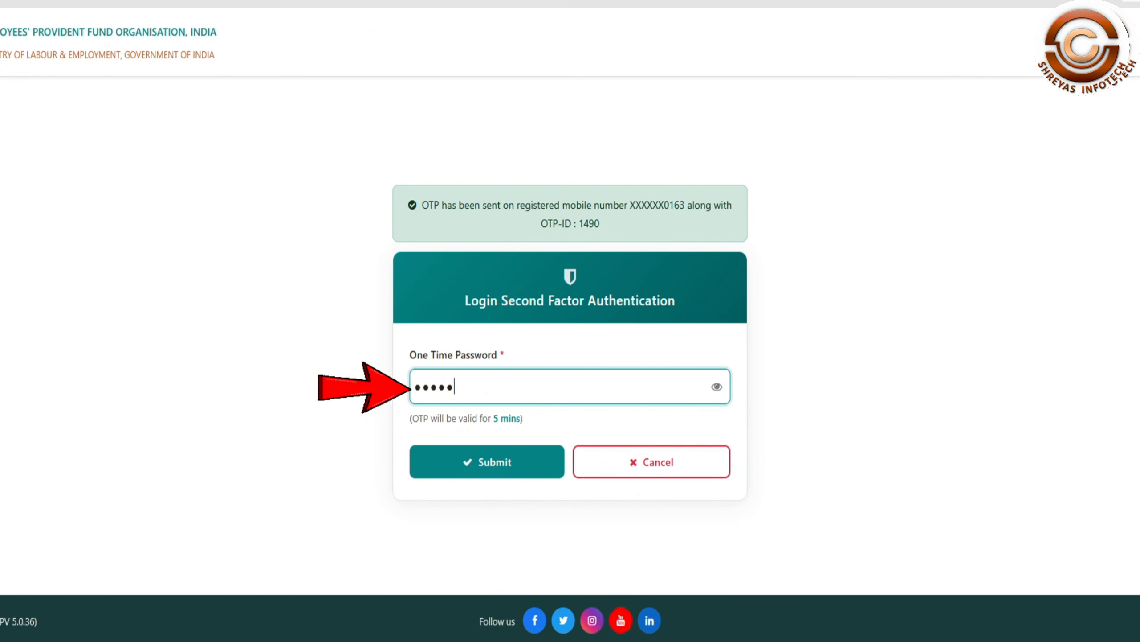
pyautogui.write('•')
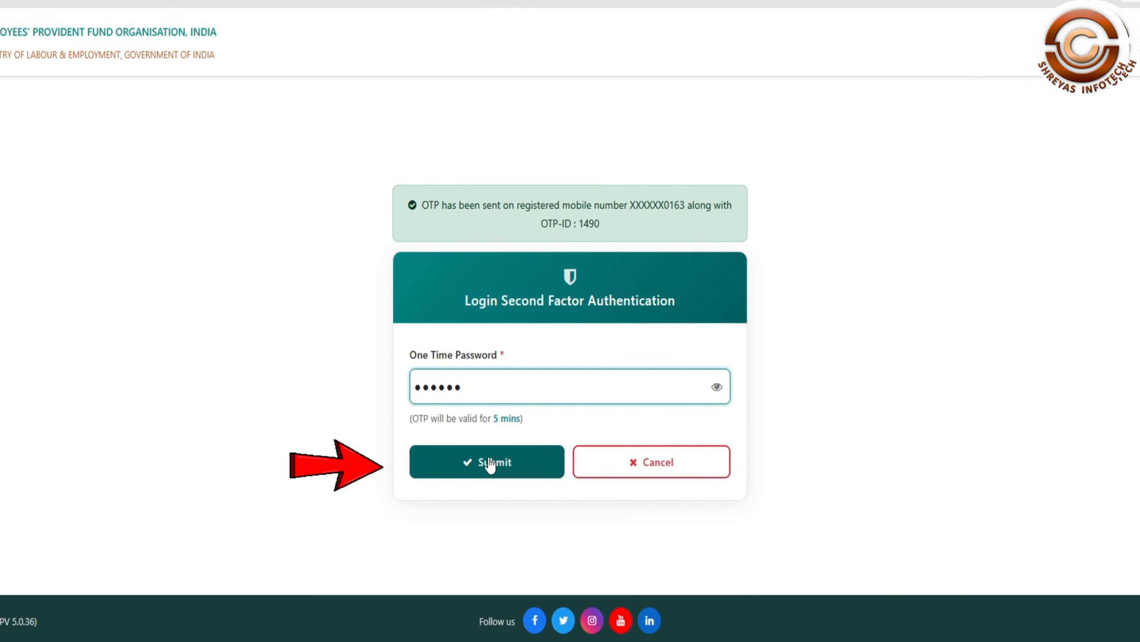
pyautogui.click(492, 463)
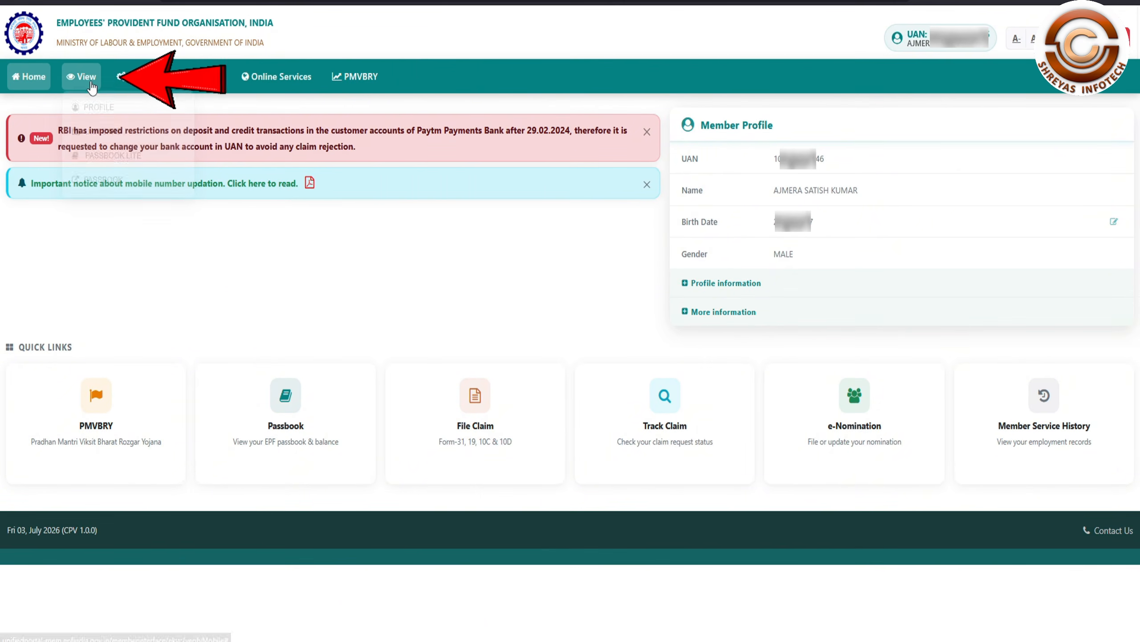
# Step: Browse the View menu, then choose MEMBER SERVICE HISTORY under Online Services
pyautogui.click(84, 75)
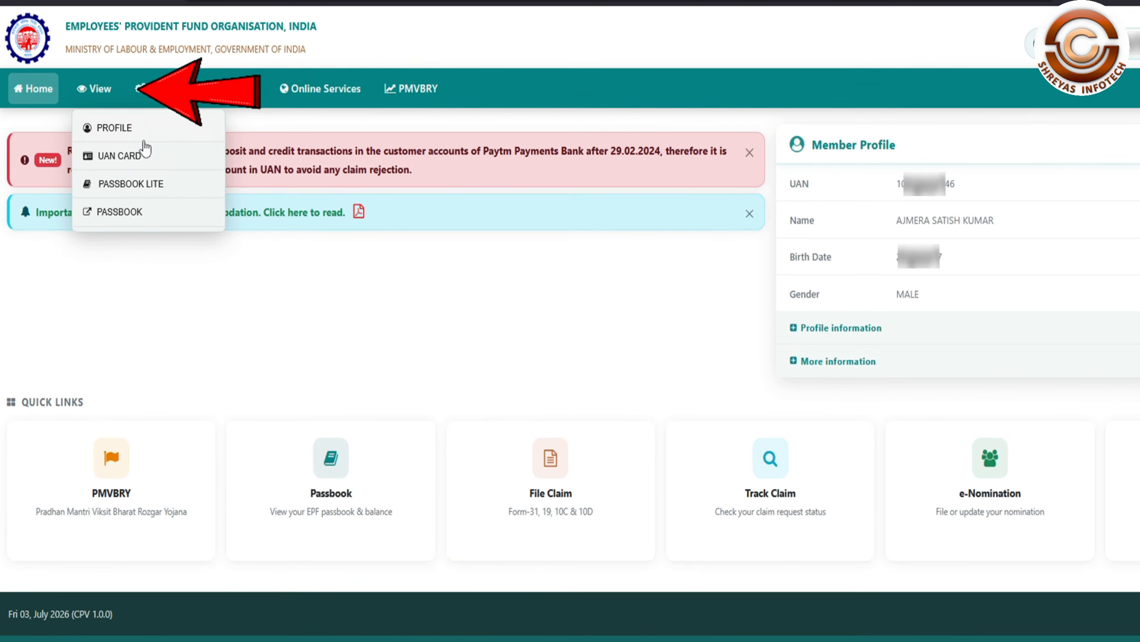
pyautogui.click(95, 101)
pyautogui.click(96, 101)
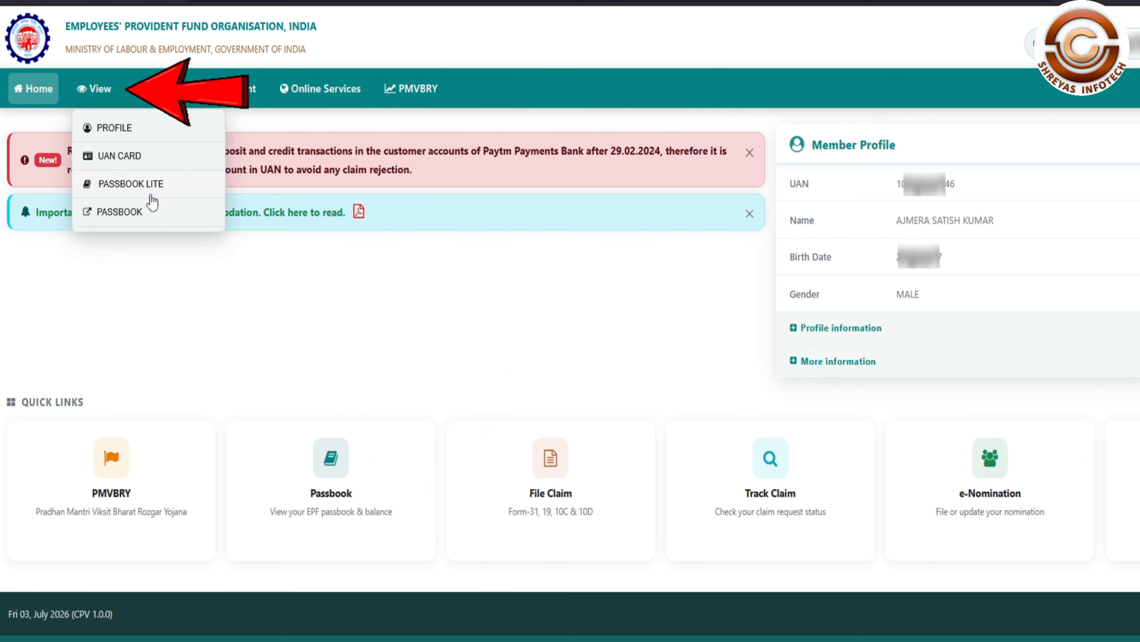
pyautogui.click(320, 90)
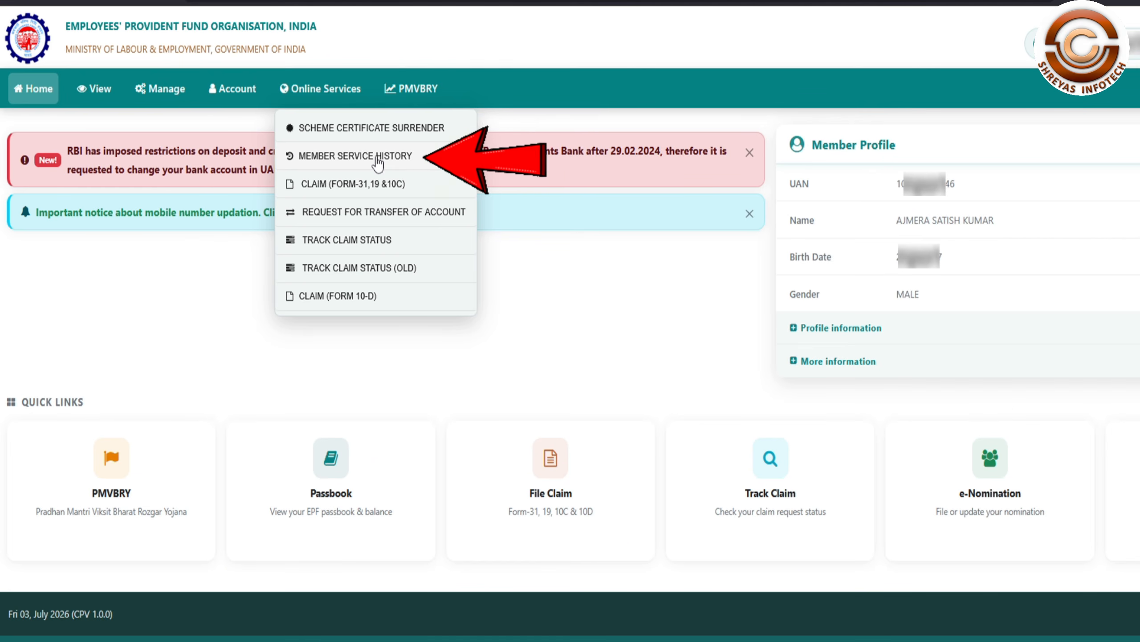
pyautogui.click(378, 158)
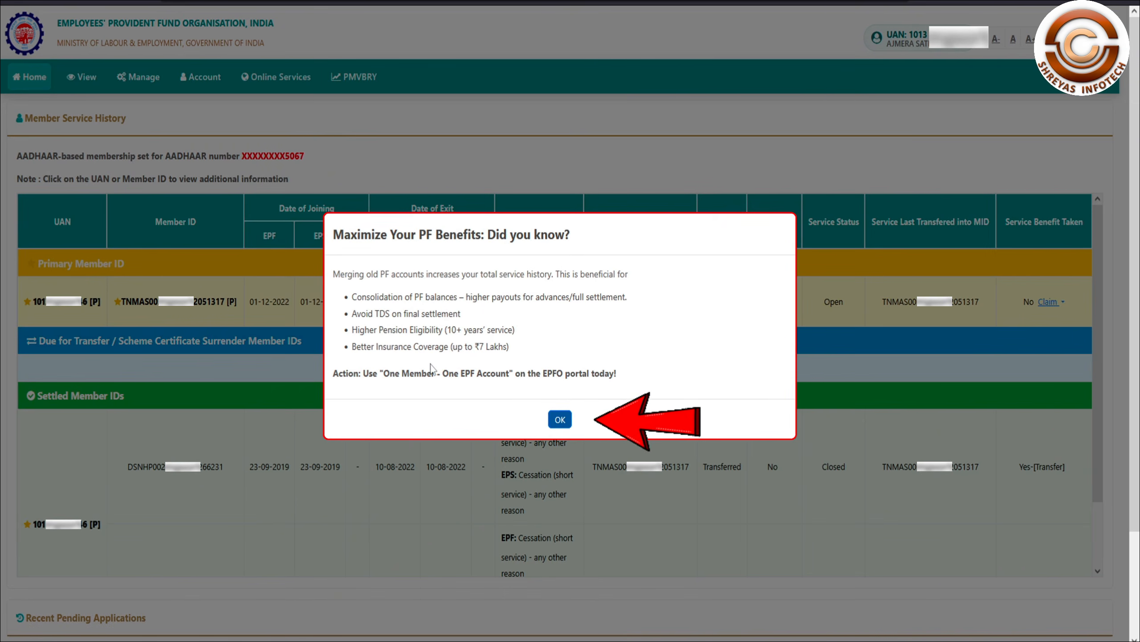
# Step: Close the 'Maximize Your PF Benefits' popup with OK
pyautogui.click(560, 419)
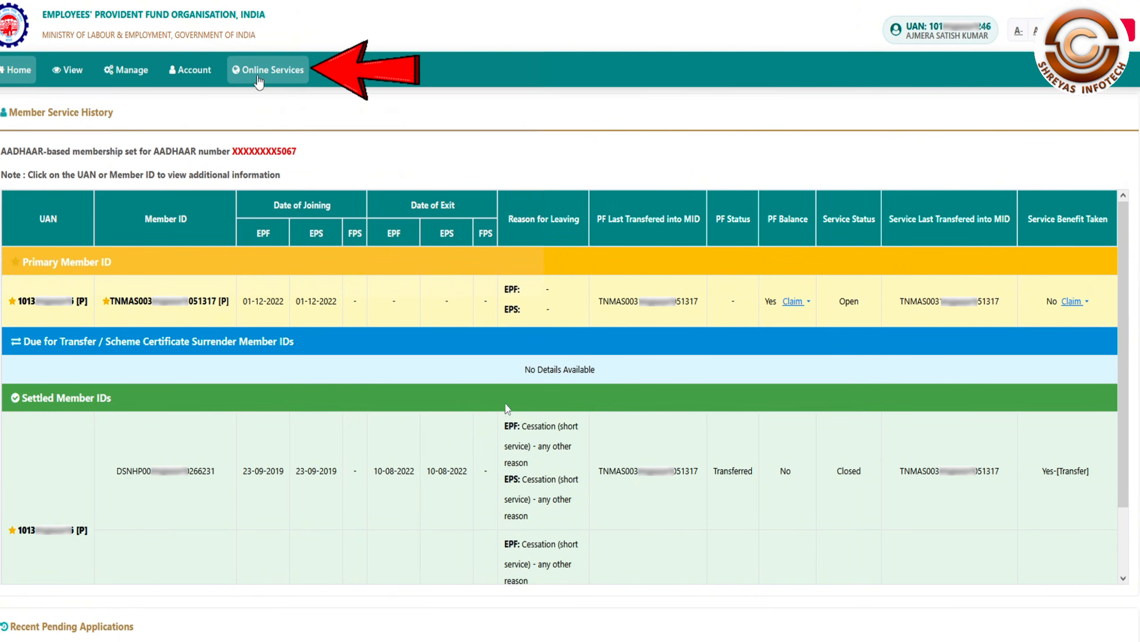
# Step: Go to Online Services > TRACK CLAIM STATUS
pyautogui.click(259, 76)
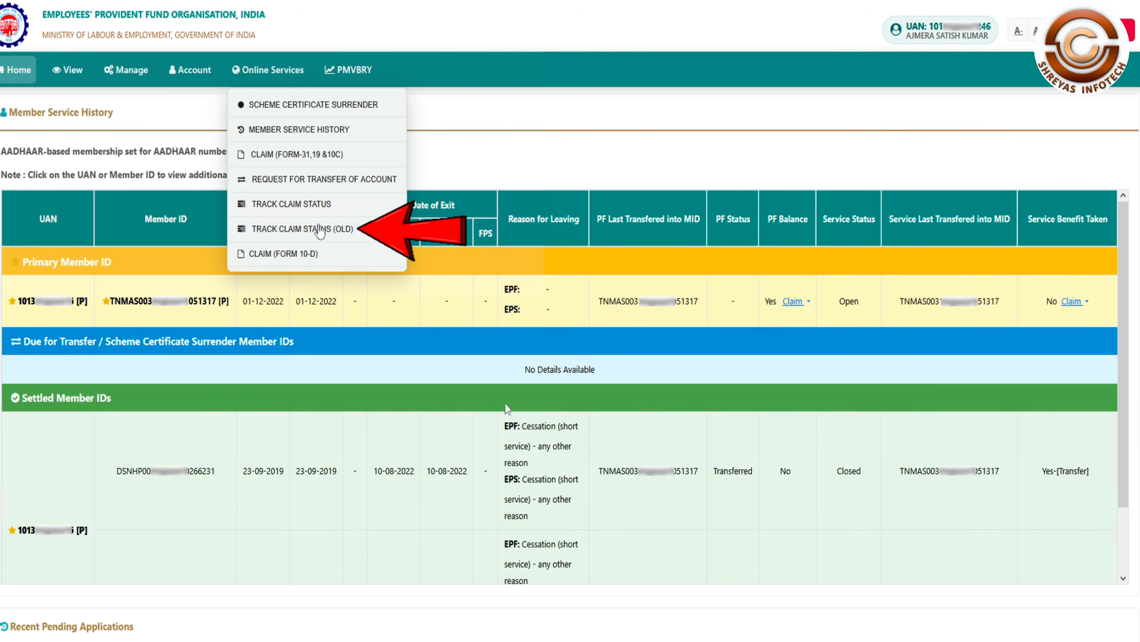
pyautogui.click(307, 230)
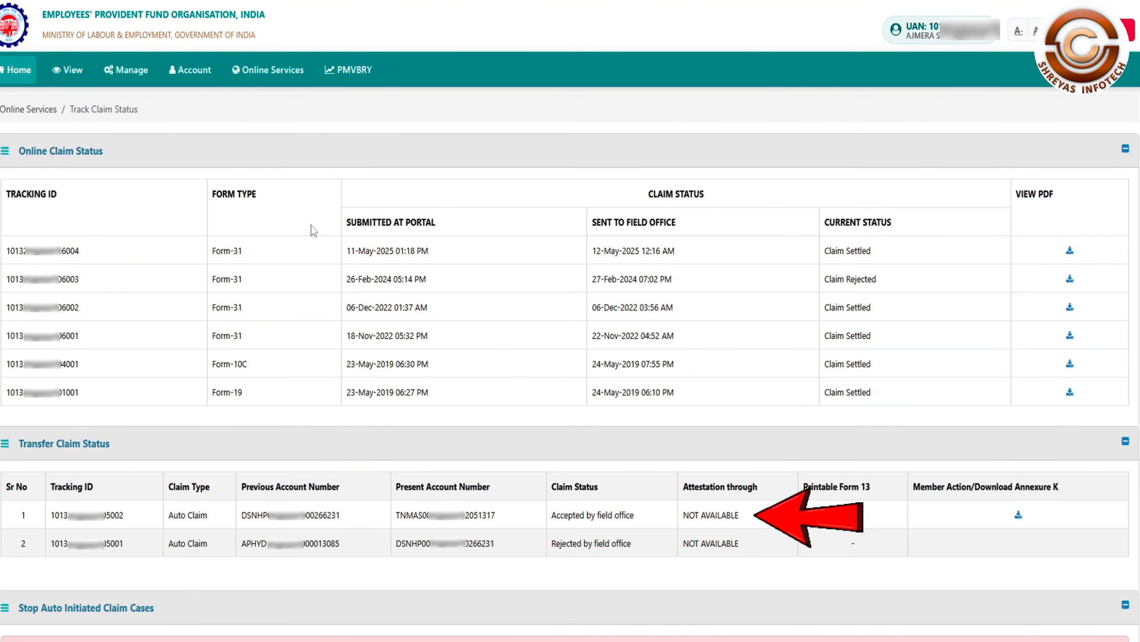
# Step: Open Claim (Form-31,19 & 10C), verify the bank account with Check, and accept the undertaking
pyautogui.click(263, 72)
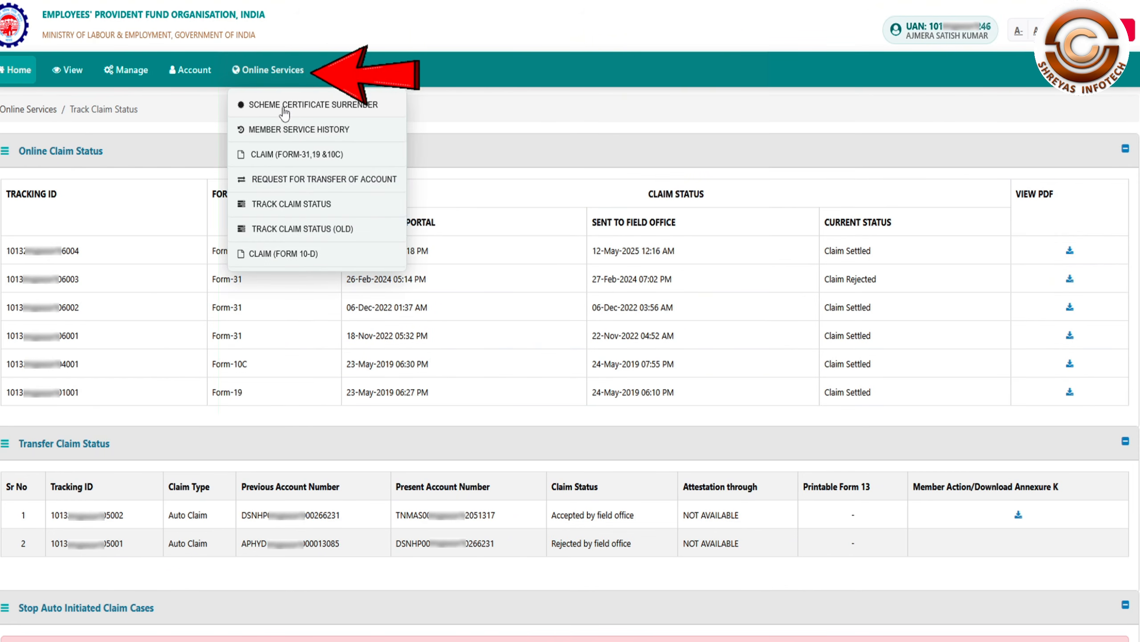
pyautogui.click(288, 154)
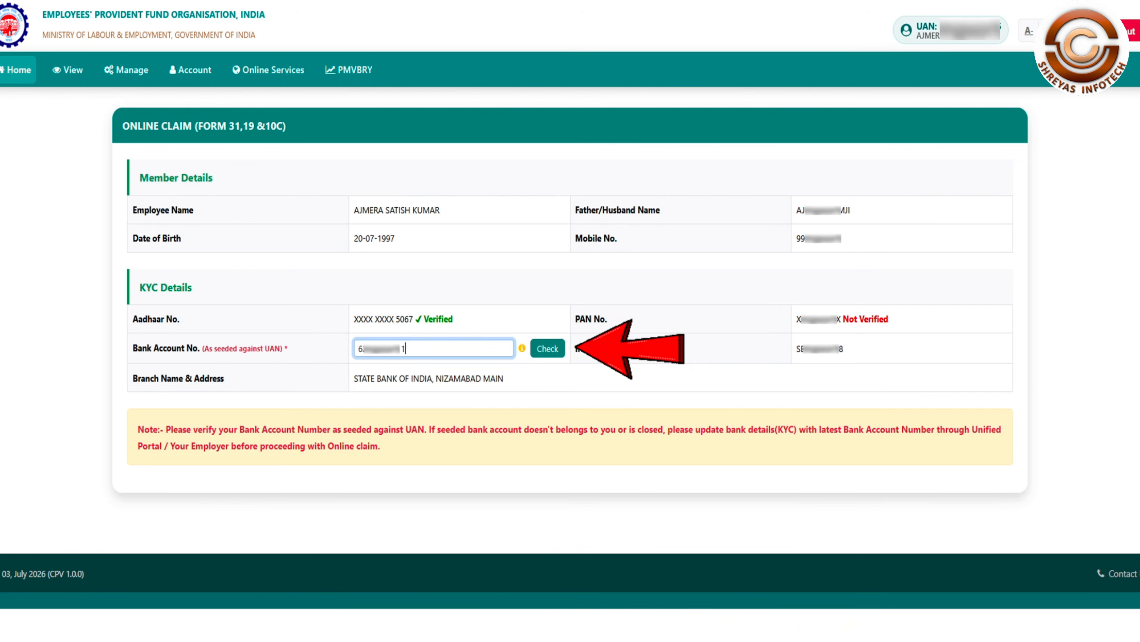
pyautogui.click(545, 351)
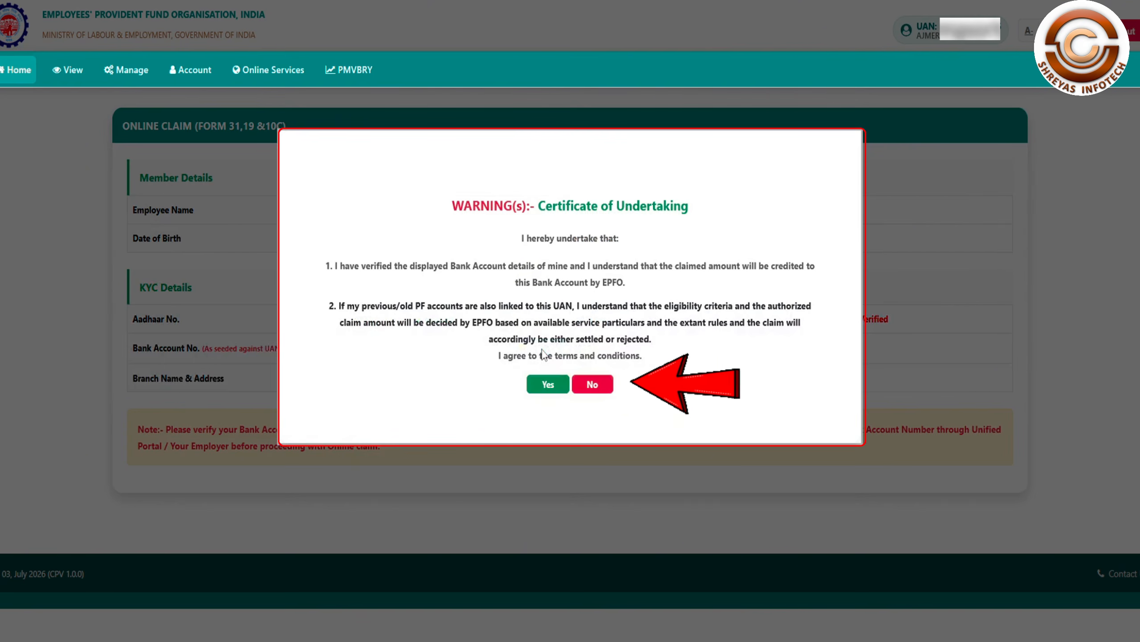
pyautogui.click(547, 383)
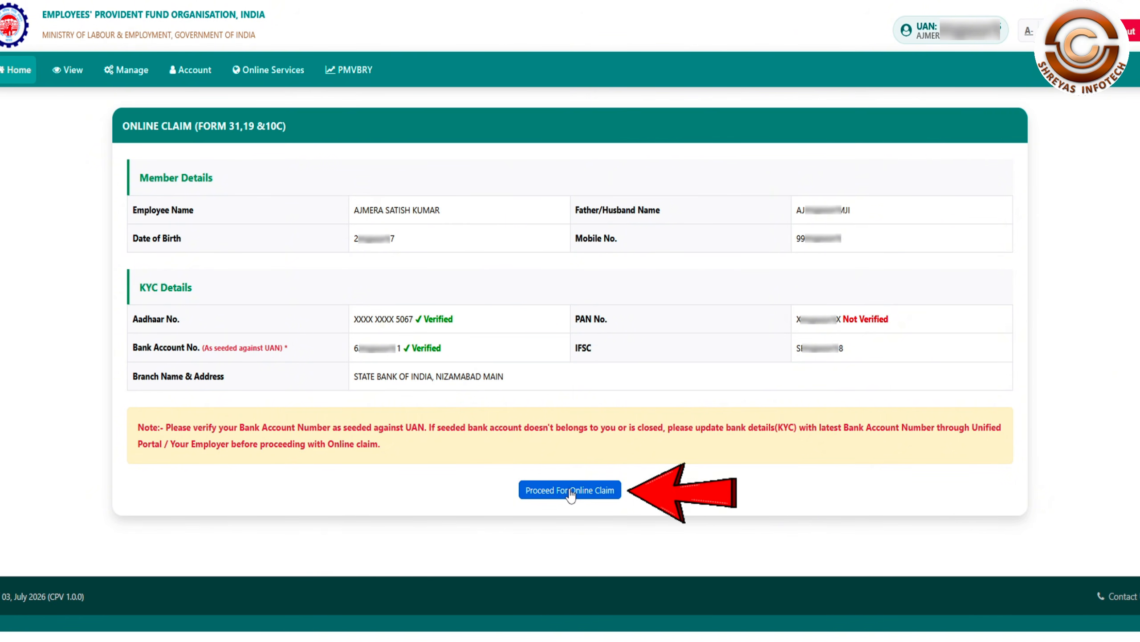
# Step: Proceed to the online claim, choose PF ADVANCE (FORM-31), and review the Aadhaar-verified services
pyautogui.click(570, 491)
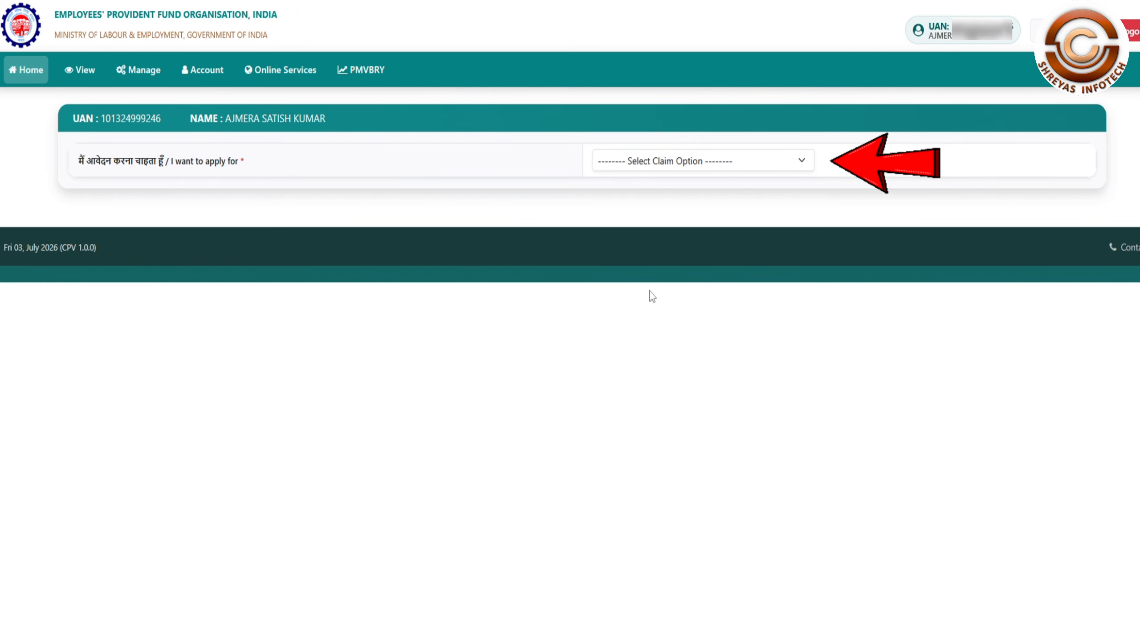
pyautogui.click(745, 164)
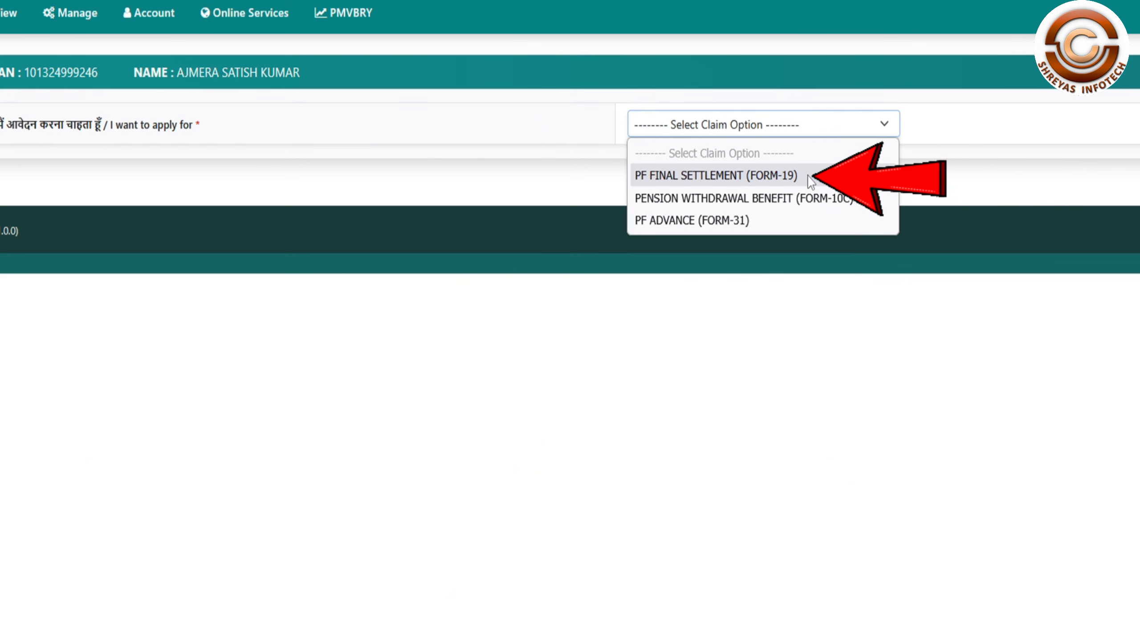
pyautogui.click(735, 223)
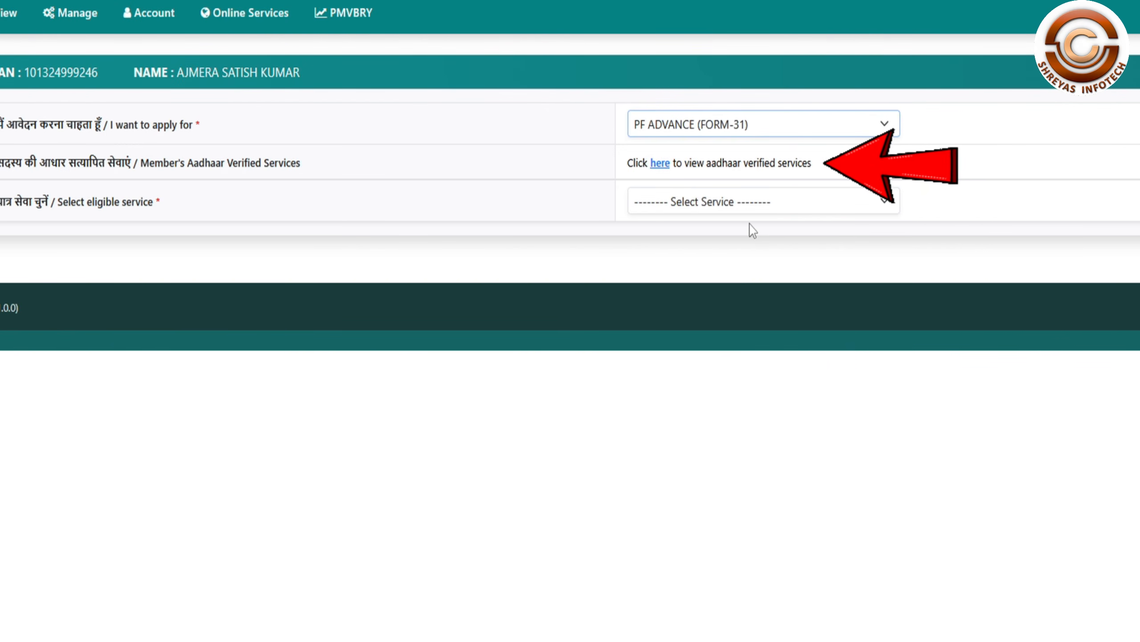
pyautogui.click(661, 164)
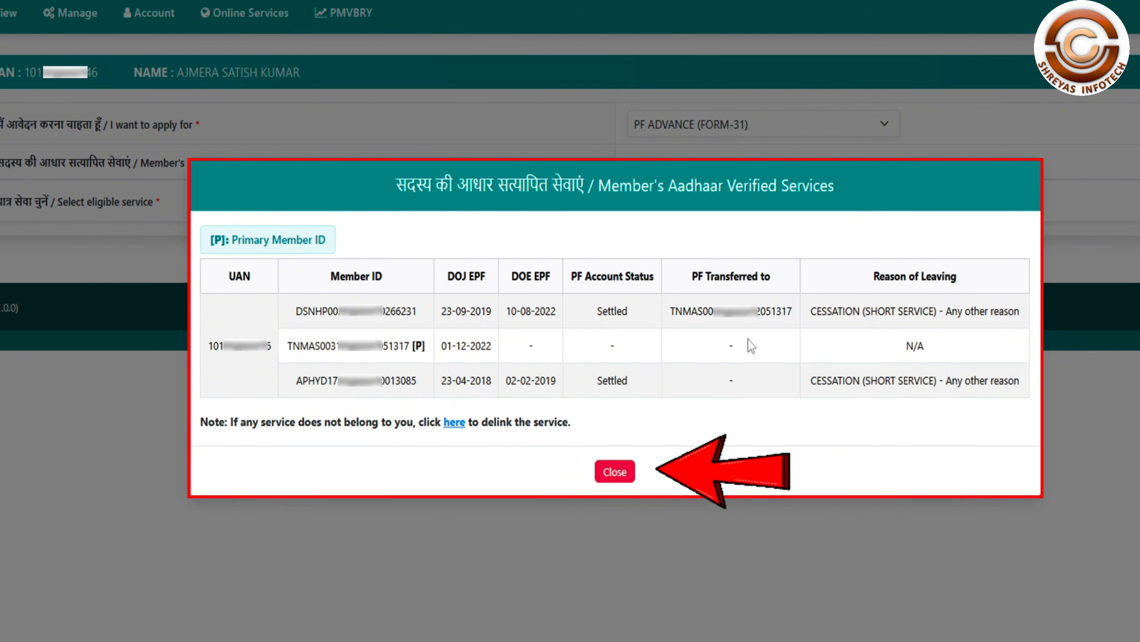
pyautogui.press('Escape')
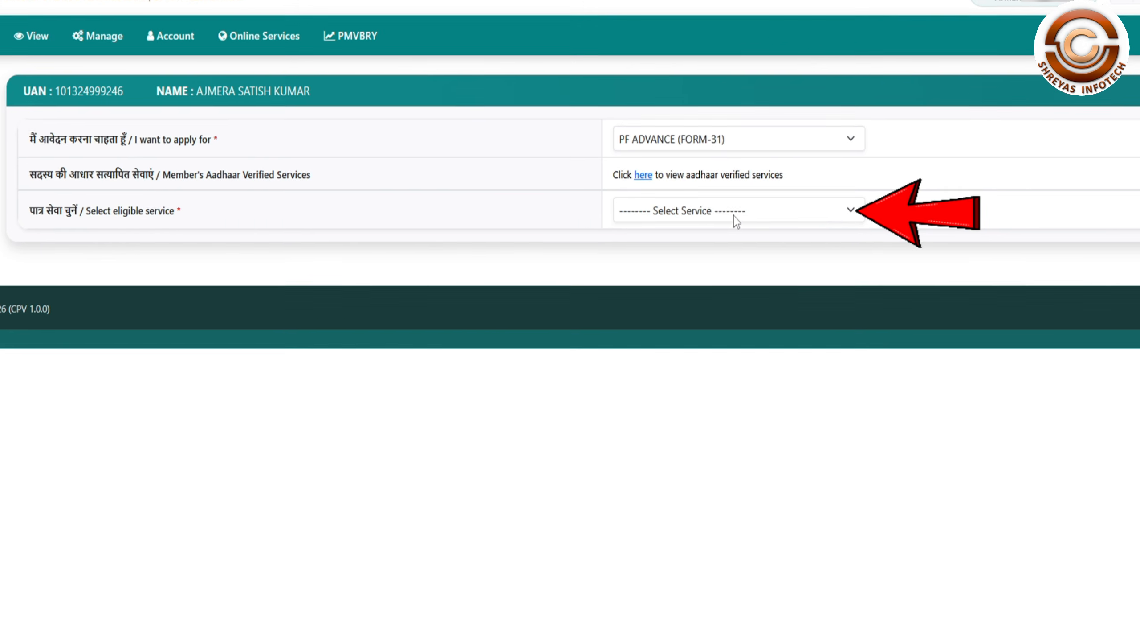
# Step: Select the primary member ID as eligible service and ESSN - Illness as the advance purpose
pyautogui.click(733, 216)
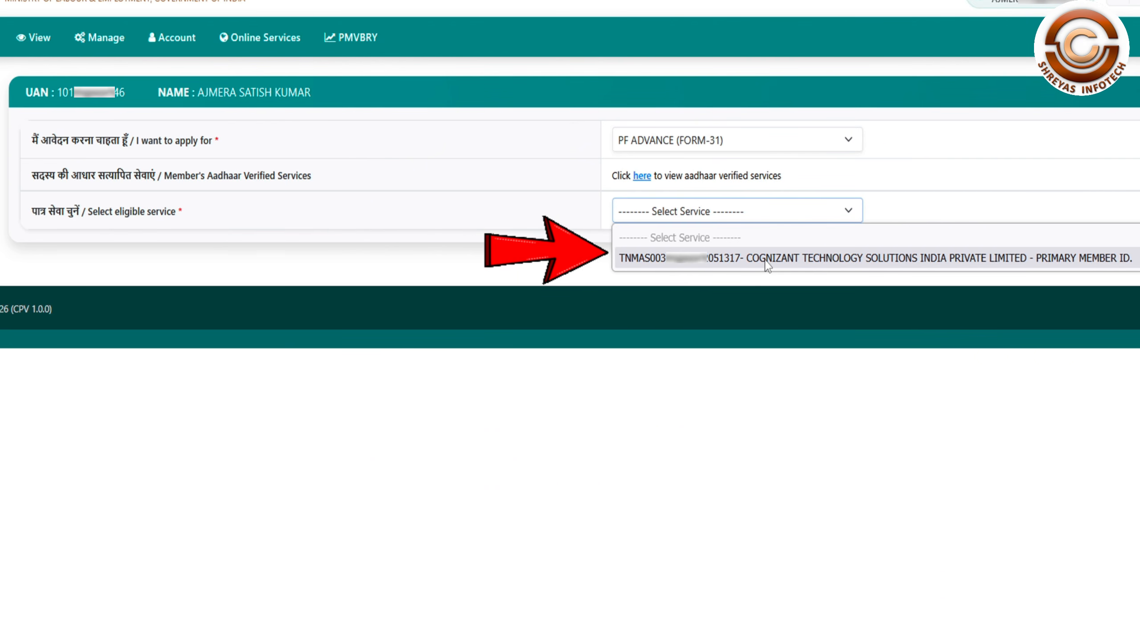
pyautogui.click(766, 261)
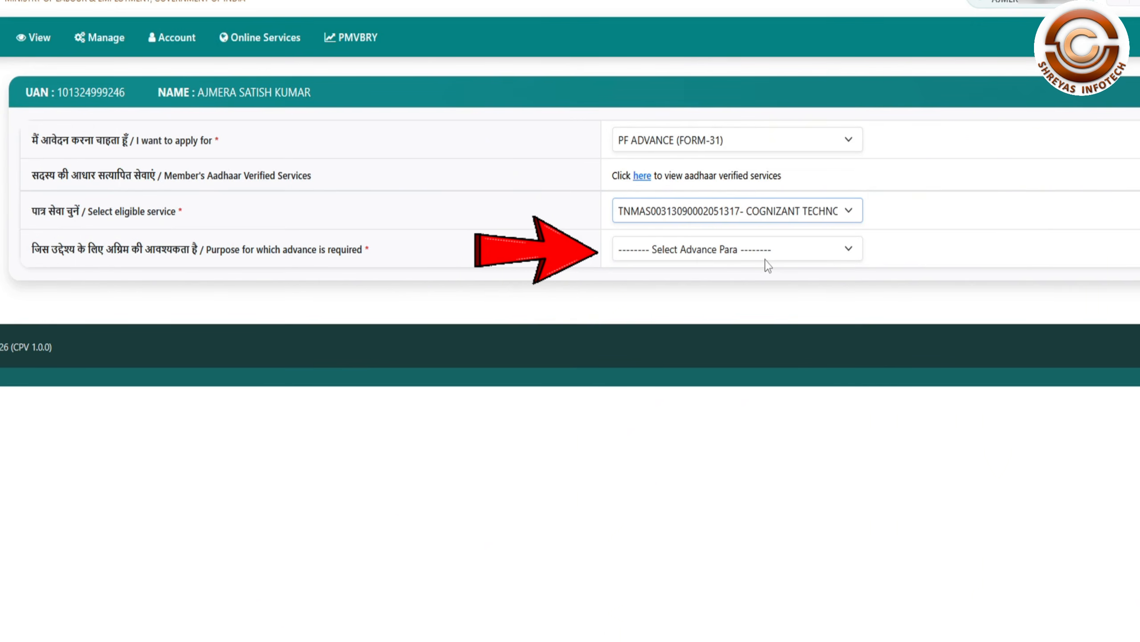
pyautogui.click(754, 249)
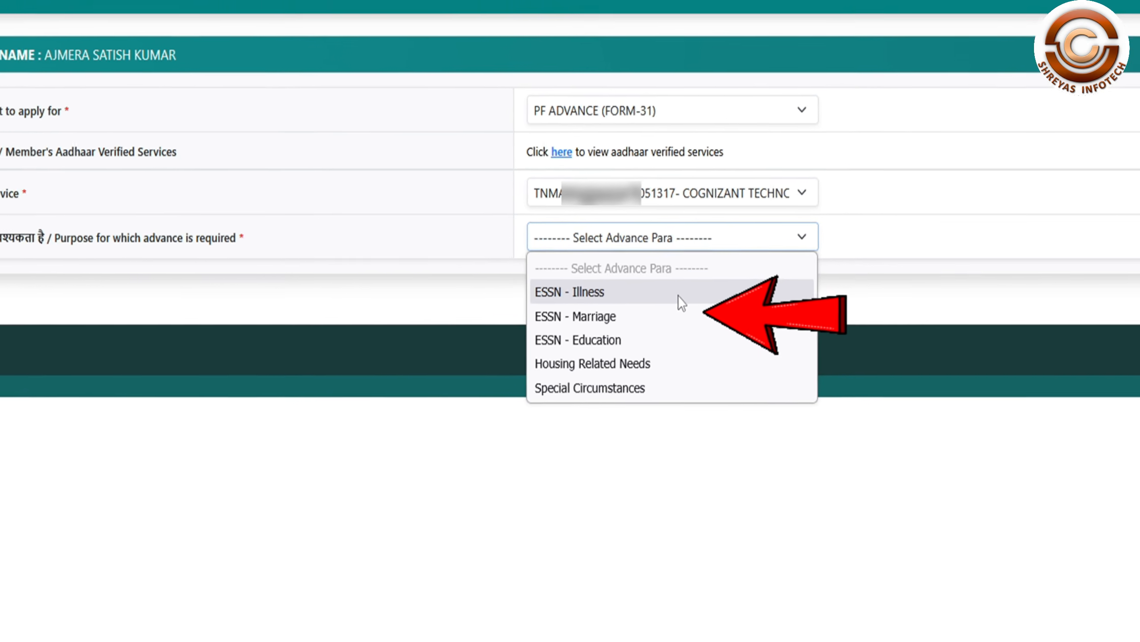
pyautogui.click(671, 292)
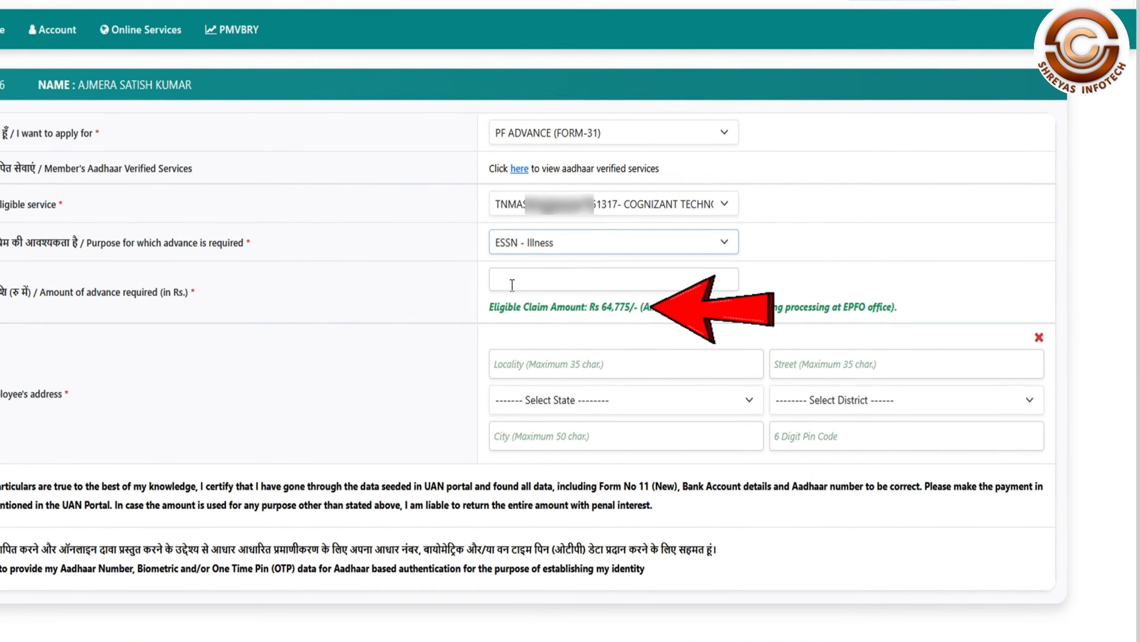
# Step: Request an advance of Rs 50000 and enter the locality and street of the employee's address
pyautogui.click(568, 286)
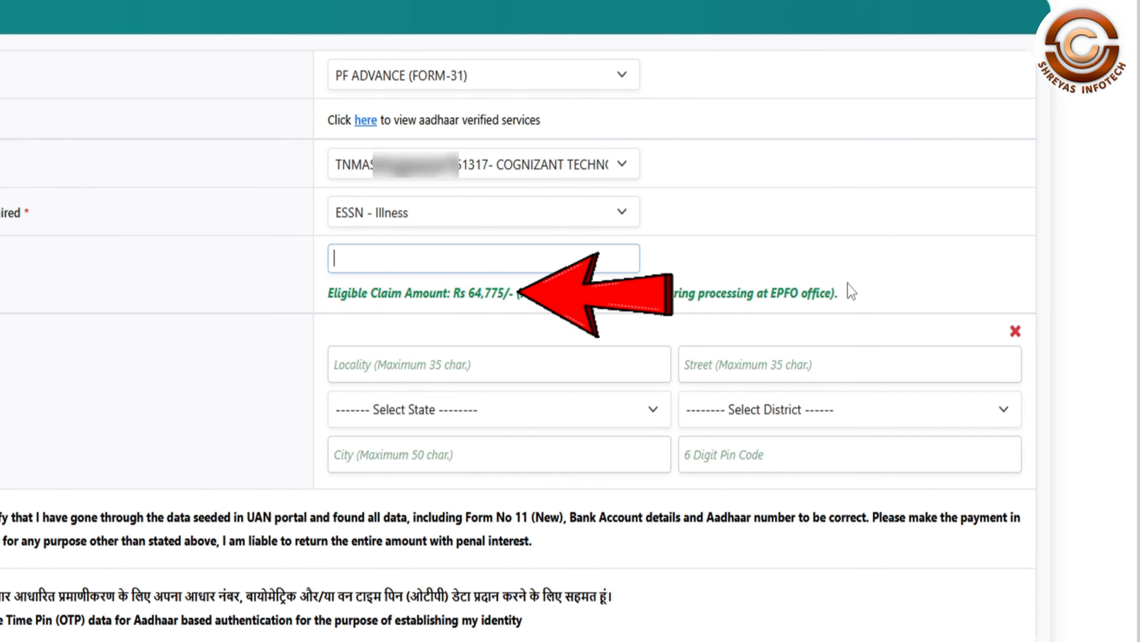
pyautogui.write('0')
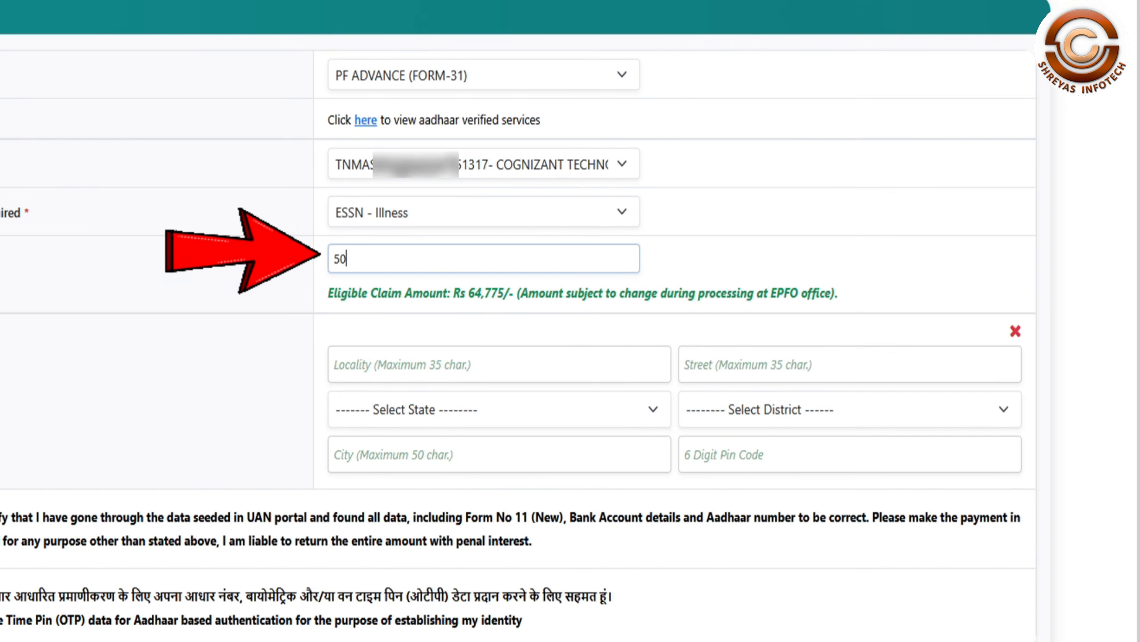
pyautogui.write('000')
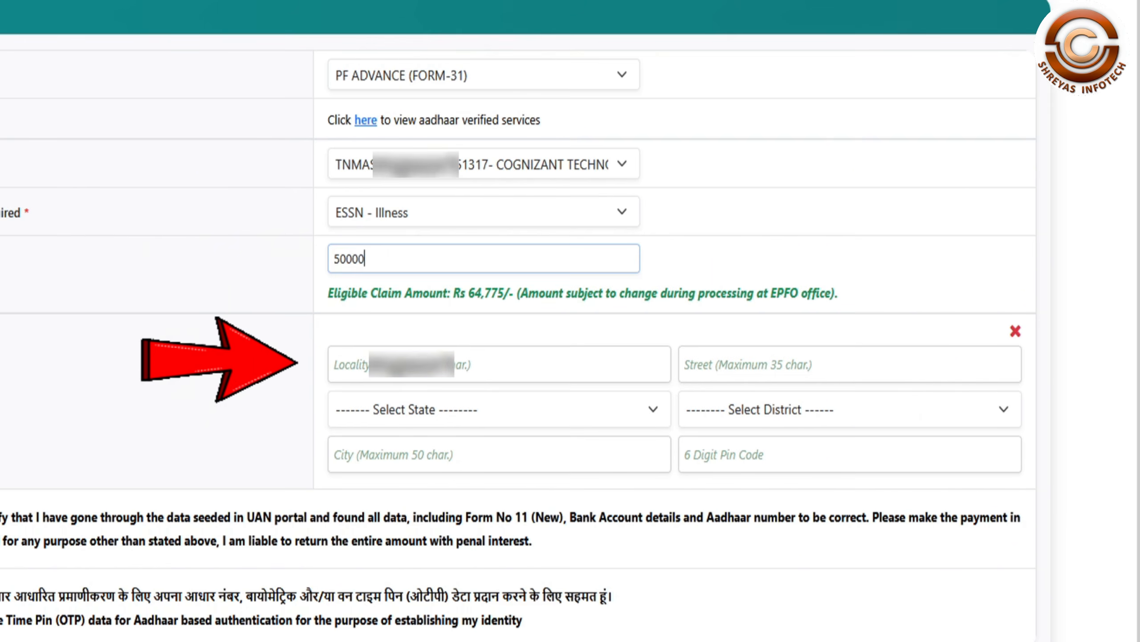
pyautogui.click(500, 364)
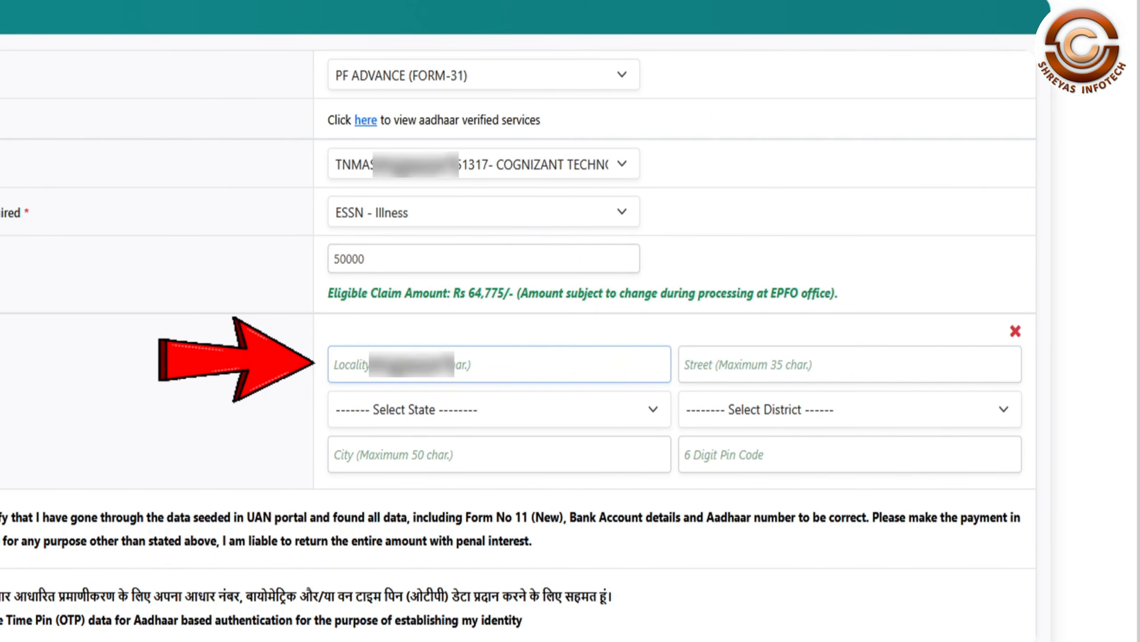
pyautogui.write('H NO 1')
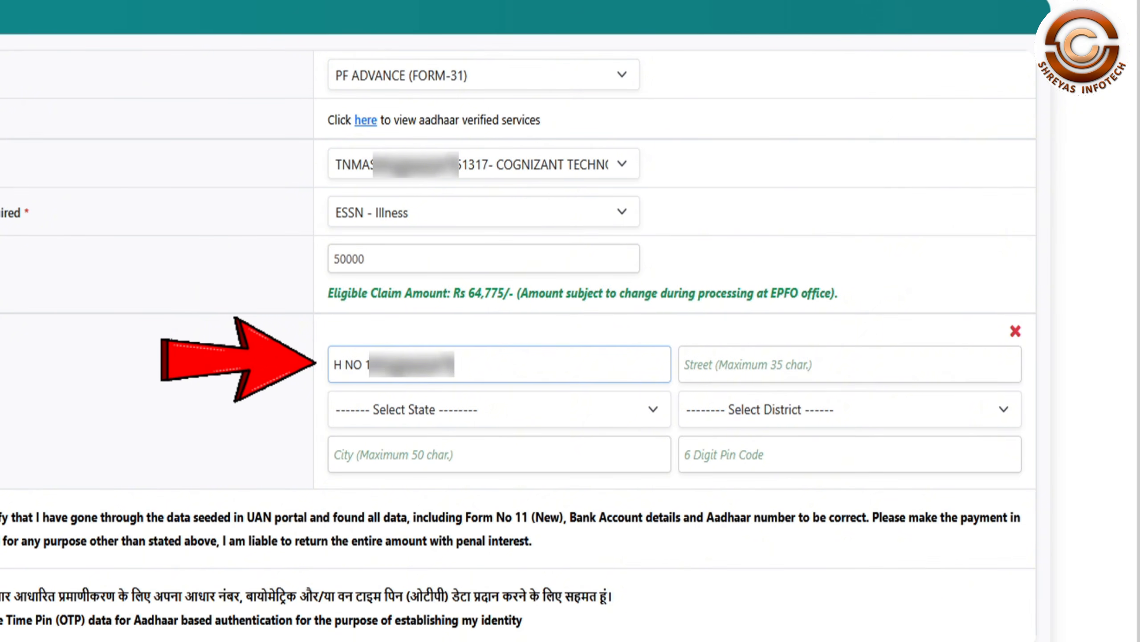
pyautogui.press('Tab')
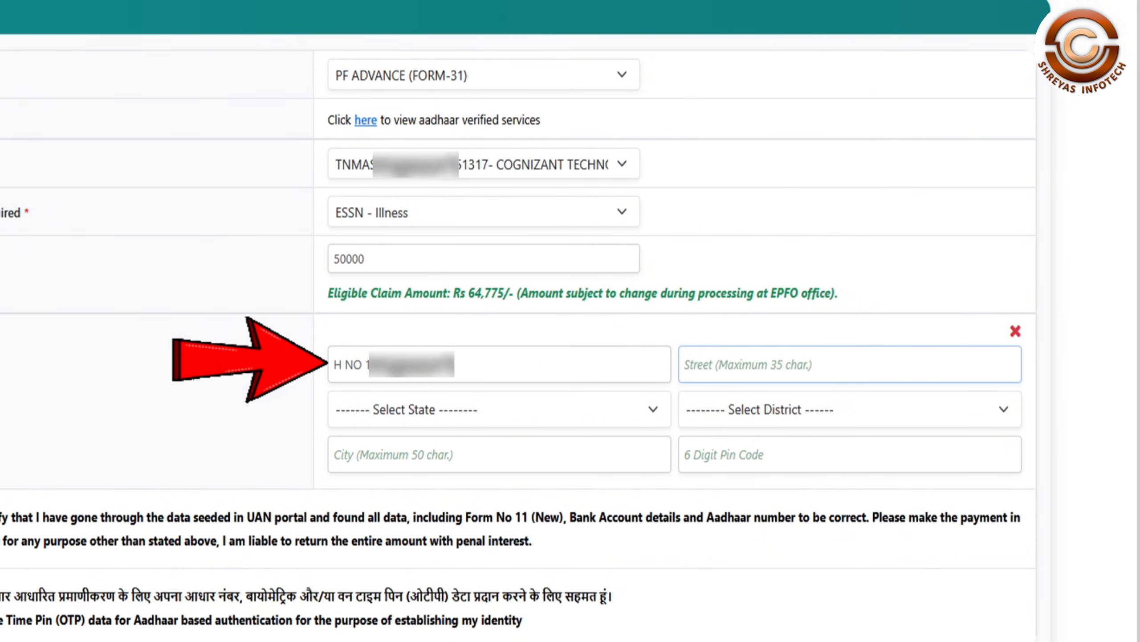
pyautogui.write('SU')
# Step: Set the address state to Telangana, district and city to Nizamabad, and fill in the PIN code
pyautogui.press('Tab')
pyautogui.click(633, 417)
pyautogui.scroll(-10, 501, 219)
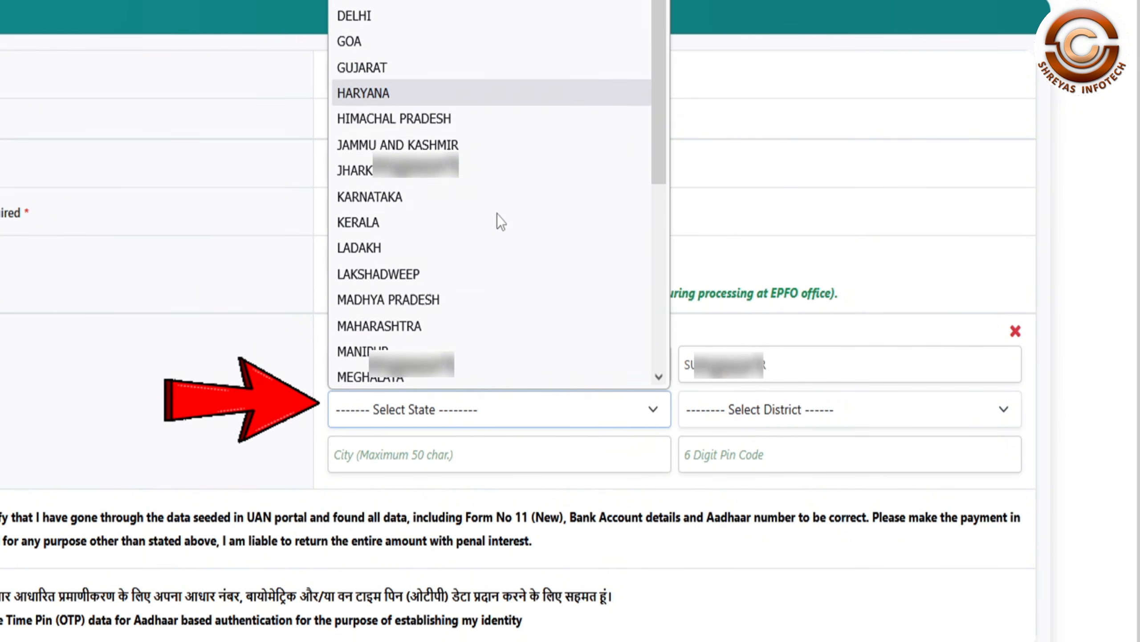
pyautogui.click(501, 219)
pyautogui.click(839, 409)
pyautogui.scroll(-2, 839, 244)
pyautogui.click(840, 270)
pyautogui.click(412, 455)
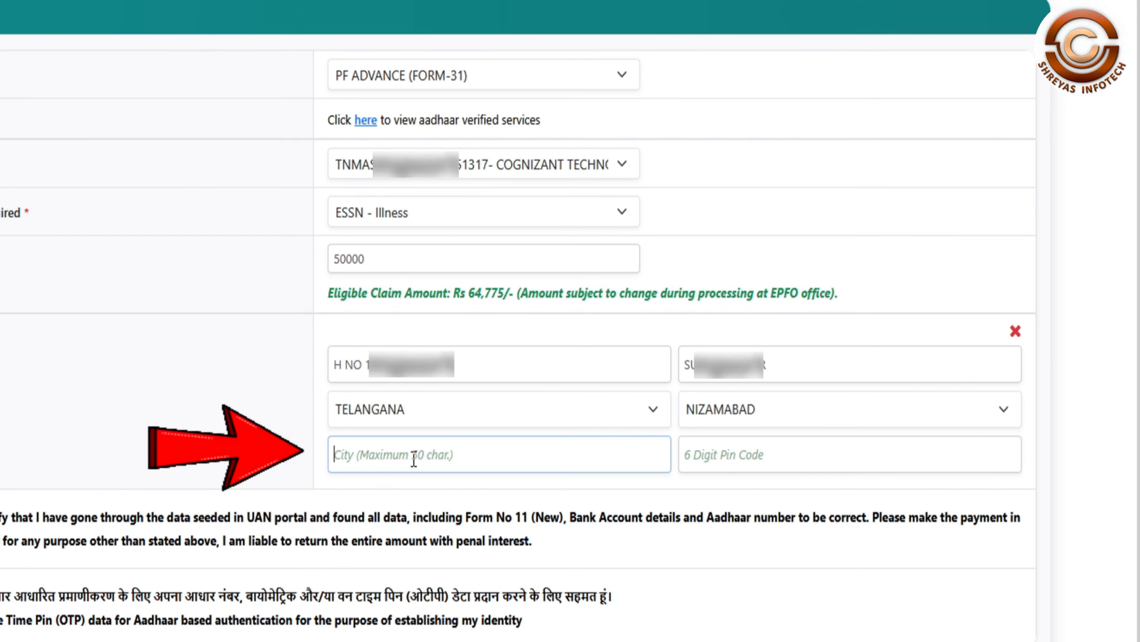
pyautogui.write('NIZAMABAD')
pyautogui.press('Tab')
pyautogui.write('503001')
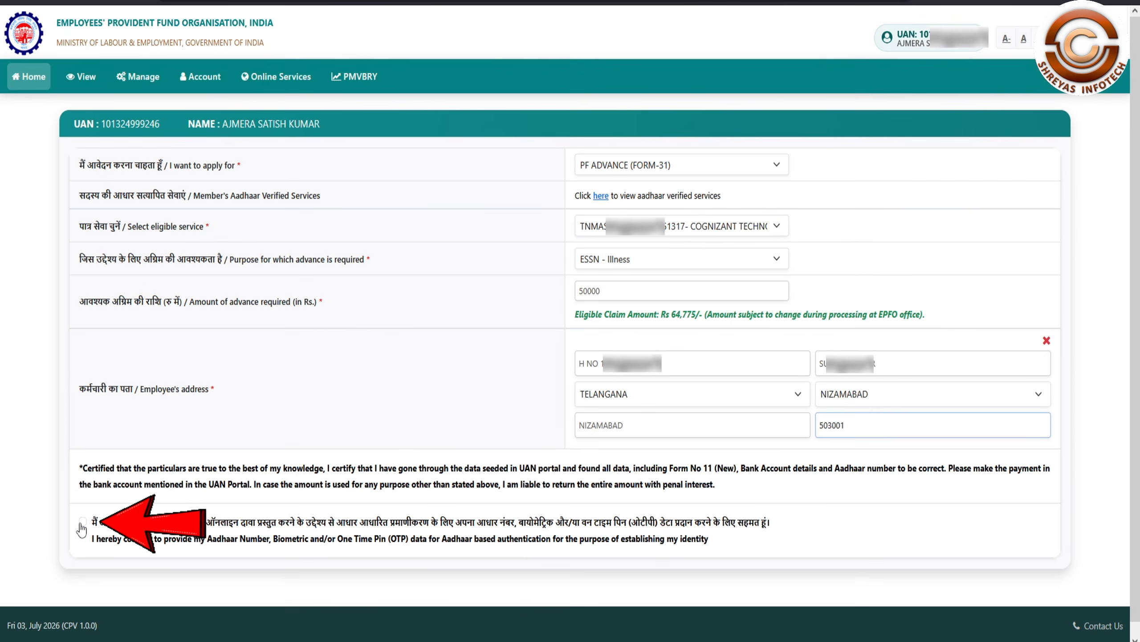
# Step: Give Aadhaar consent, verify with the Aadhaar OTP and submit the claim, bringing up its receipt
pyautogui.click(82, 522)
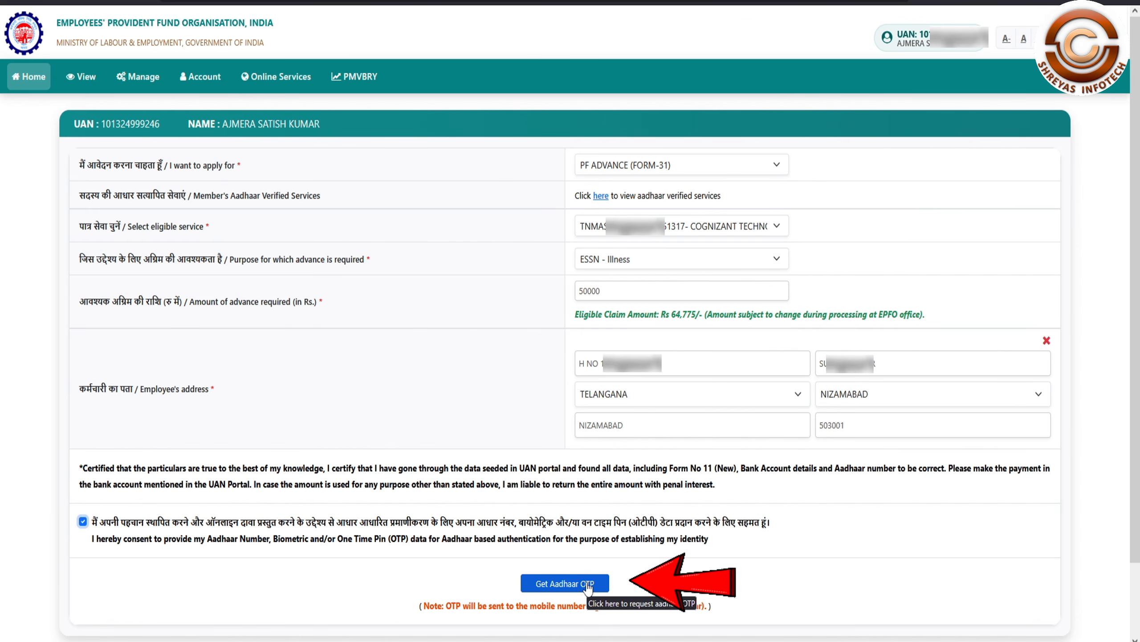
pyautogui.click(565, 583)
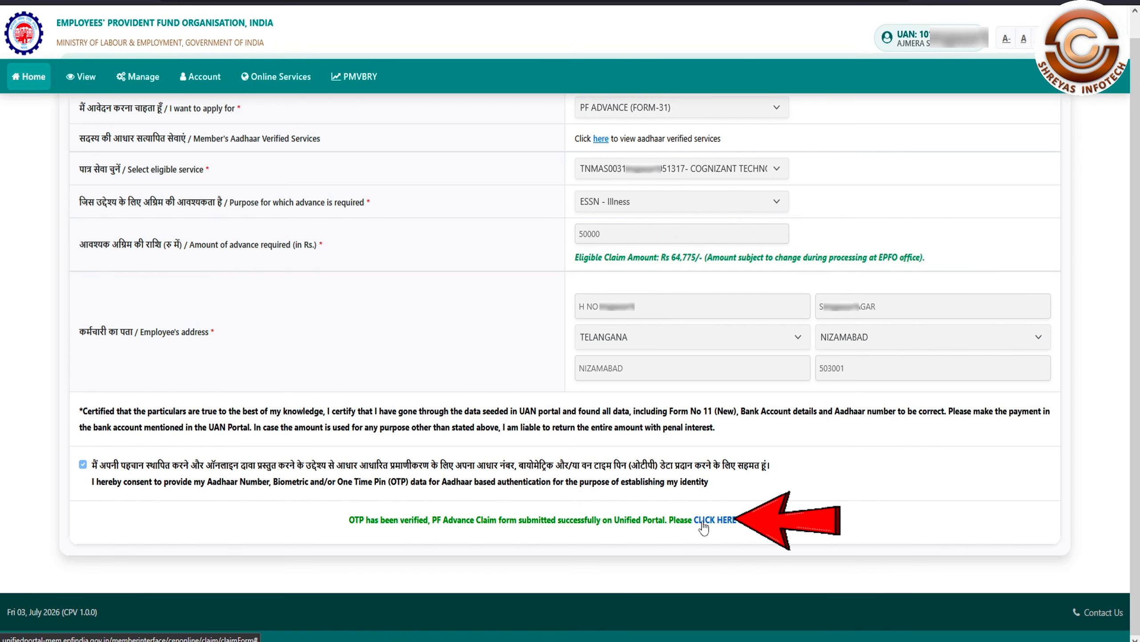
pyautogui.click(703, 521)
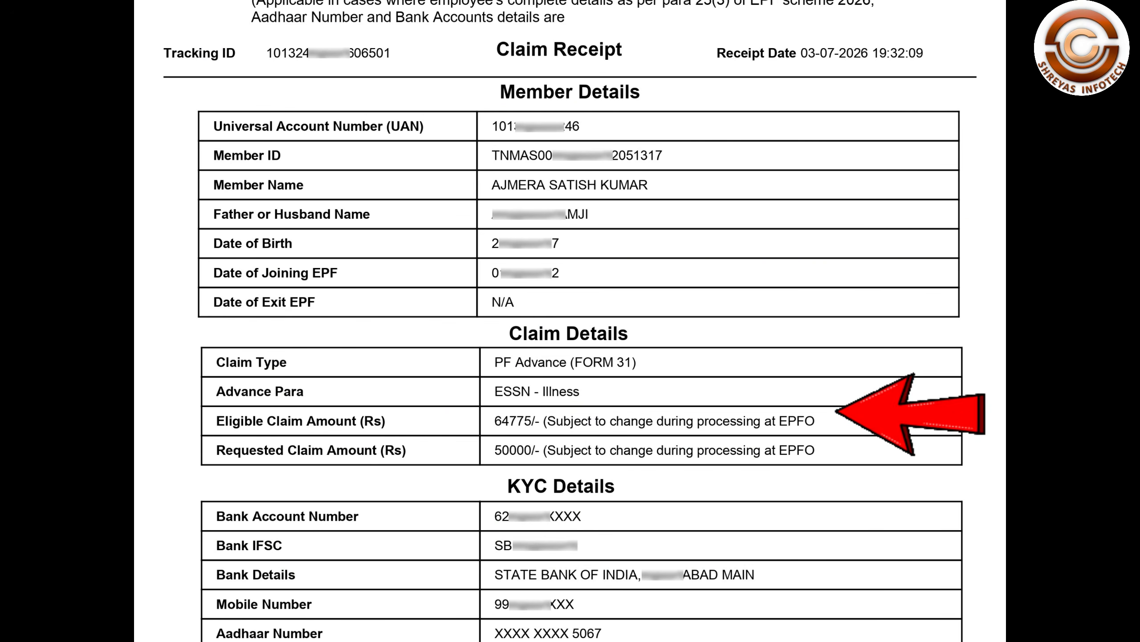
# Step: Scroll through the claim receipt for the ESSN - Illness advance of Rs 50000
pyautogui.scroll(-2, 570, 321)
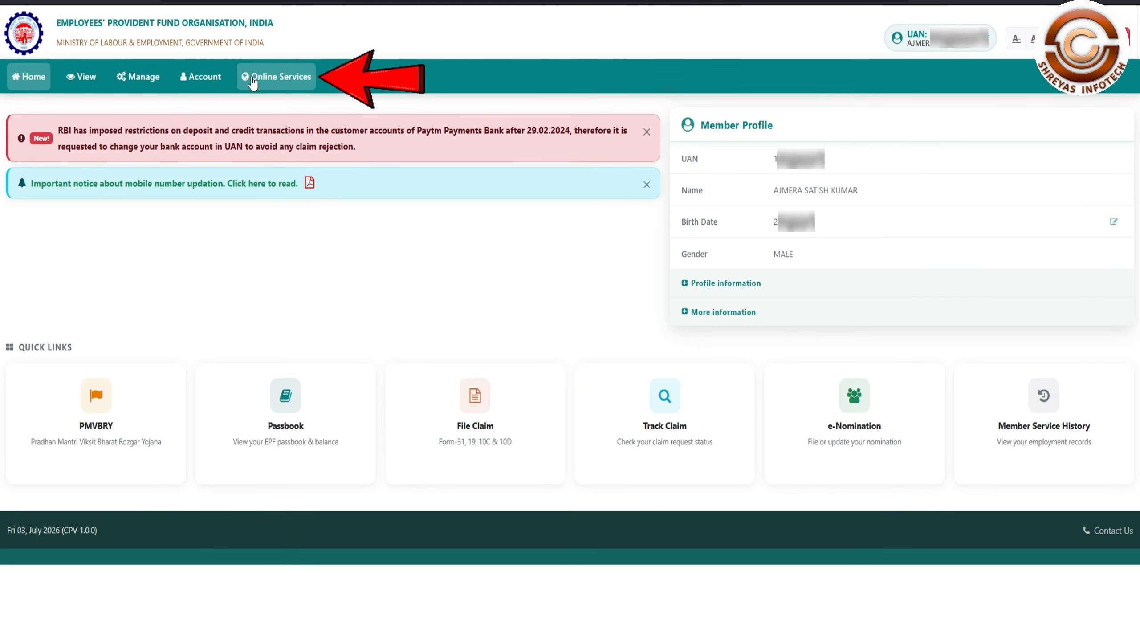
# Step: Go to Online Services > Track Claim Status to see the new Form-31 claim listed
pyautogui.click(264, 77)
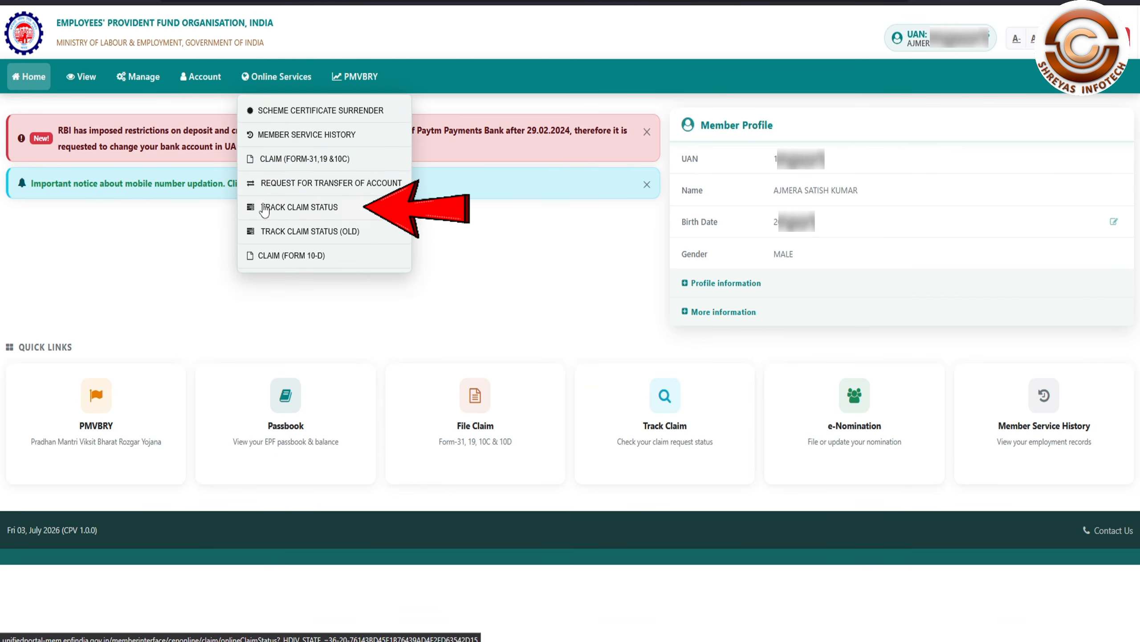
pyautogui.click(336, 215)
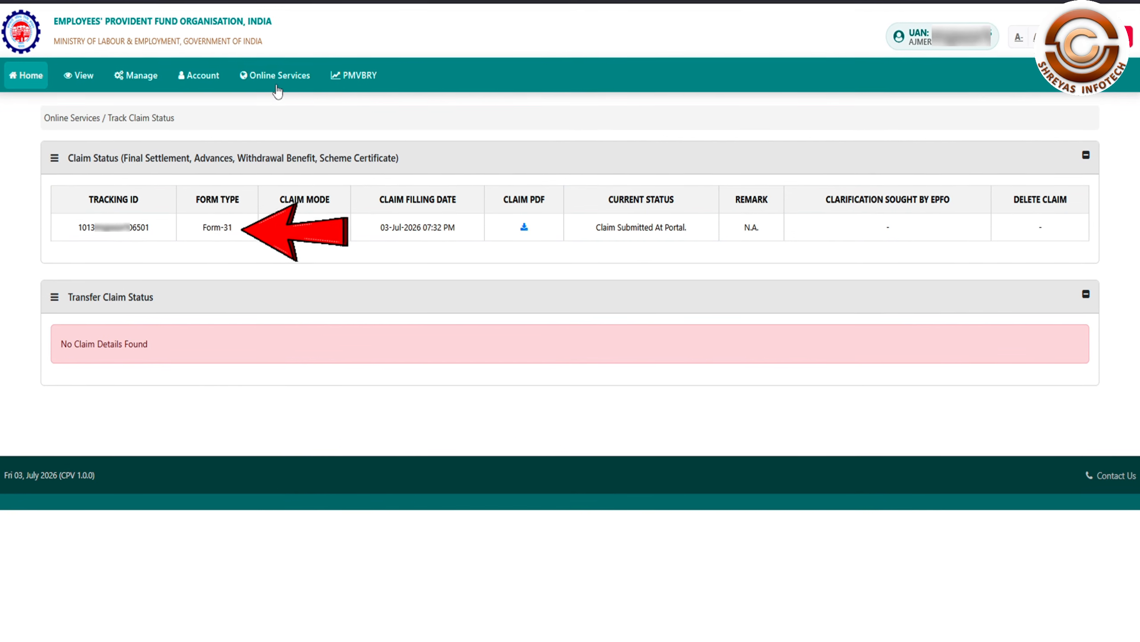